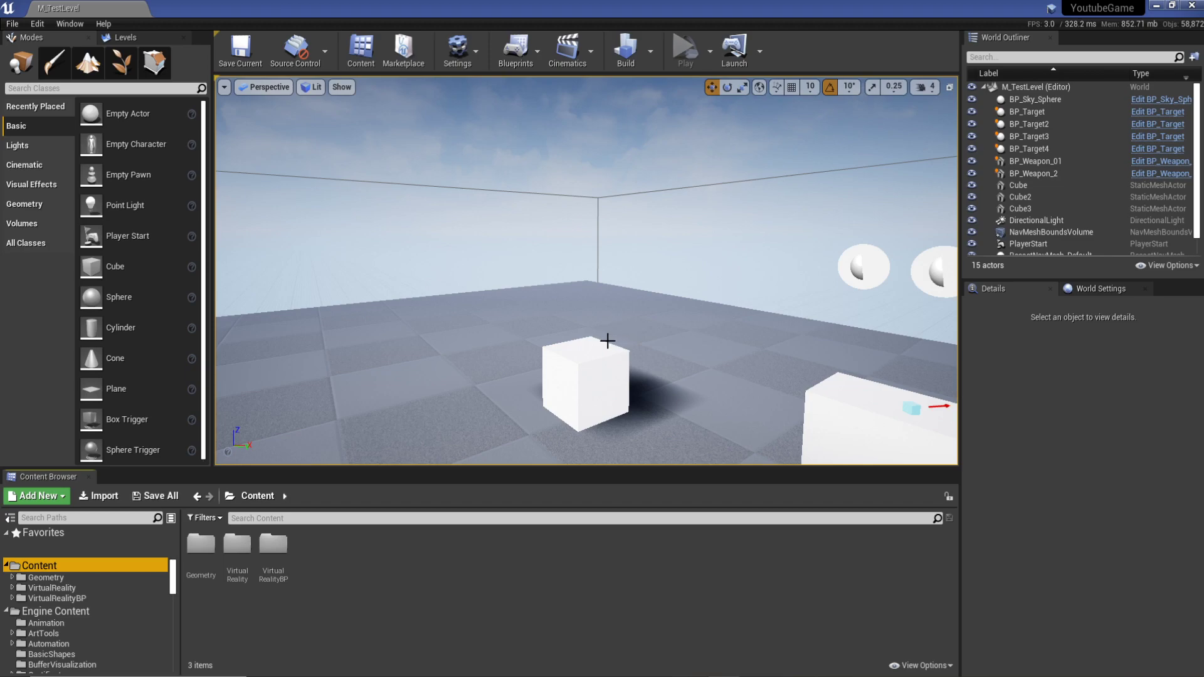
# - Turn the viewport toward the four spheres, scroll the folder tree to Engine Content, and enlarge the Content Browser
pyautogui.moveTo(621, 331); pyautogui.dragTo(394, 82, button='right')
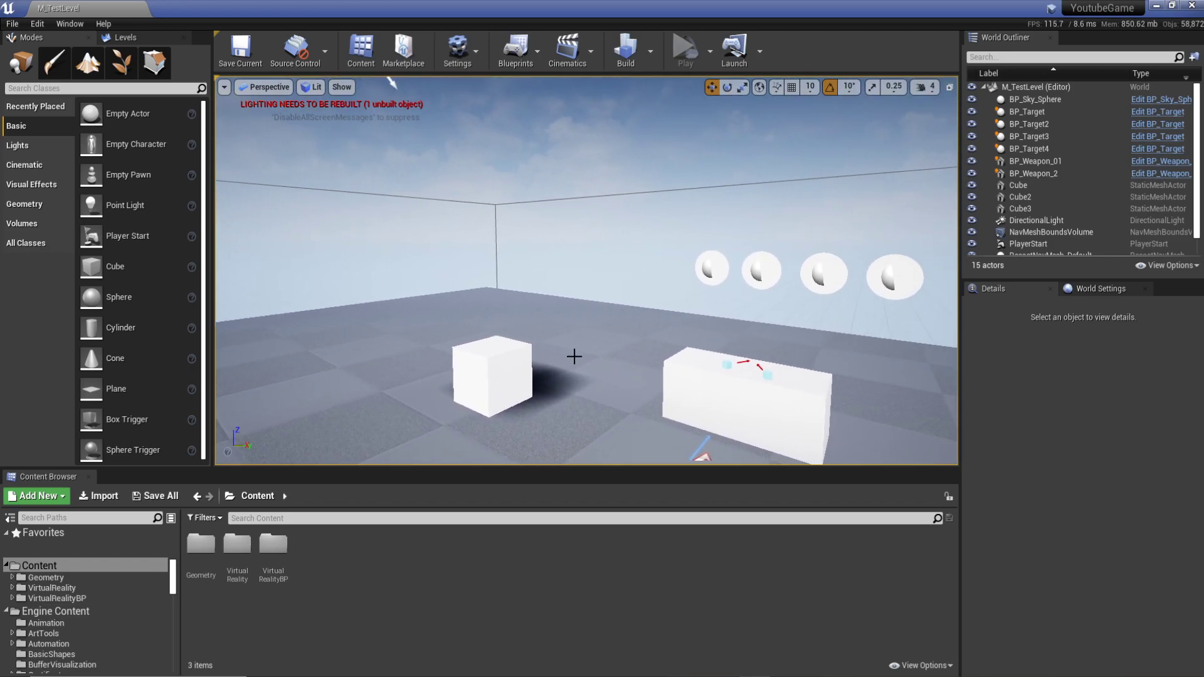
pyautogui.click(174, 580)
pyautogui.scroll(-3, 174, 580)
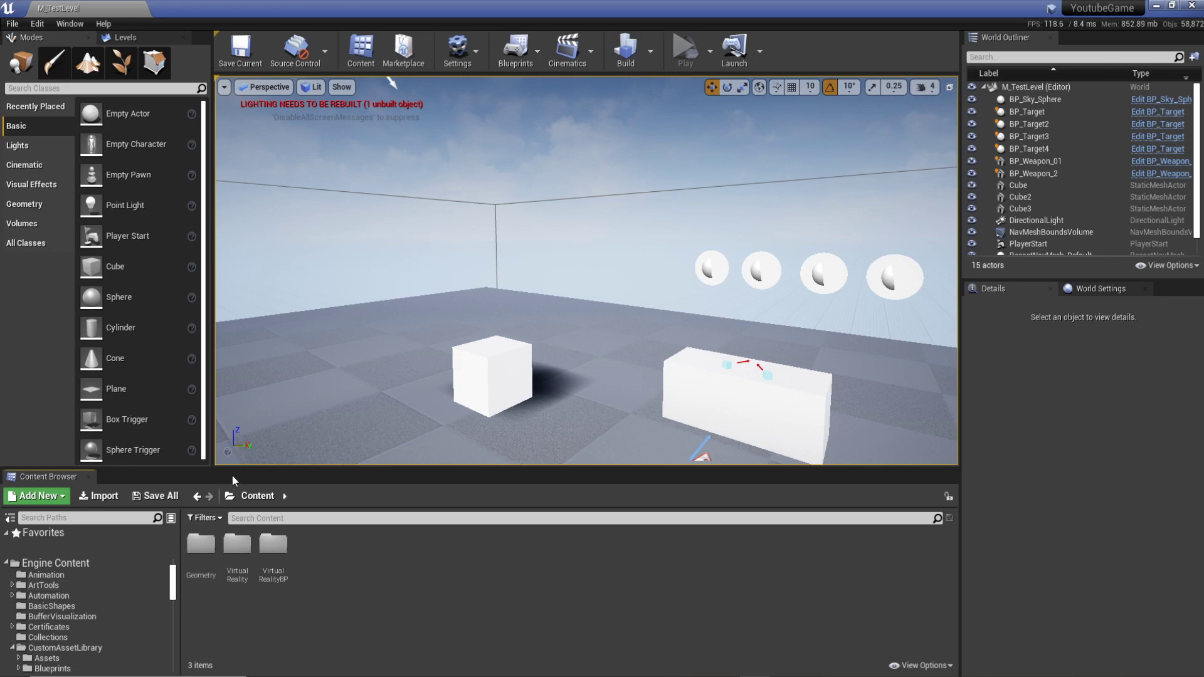
pyautogui.moveTo(231, 470); pyautogui.dragTo(234, 412)
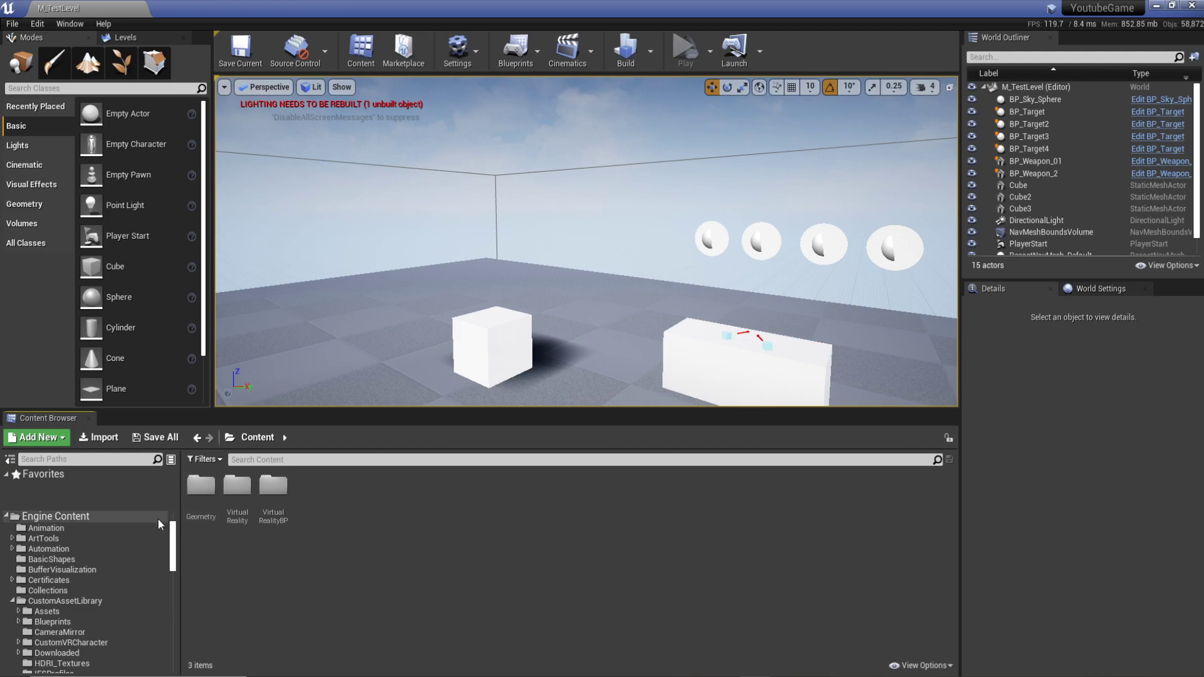
# - Browse CustomAssetLibrary in Engine Content, looking into its Materials, Textures and SubstanceSource folders
pyautogui.click(100, 599)
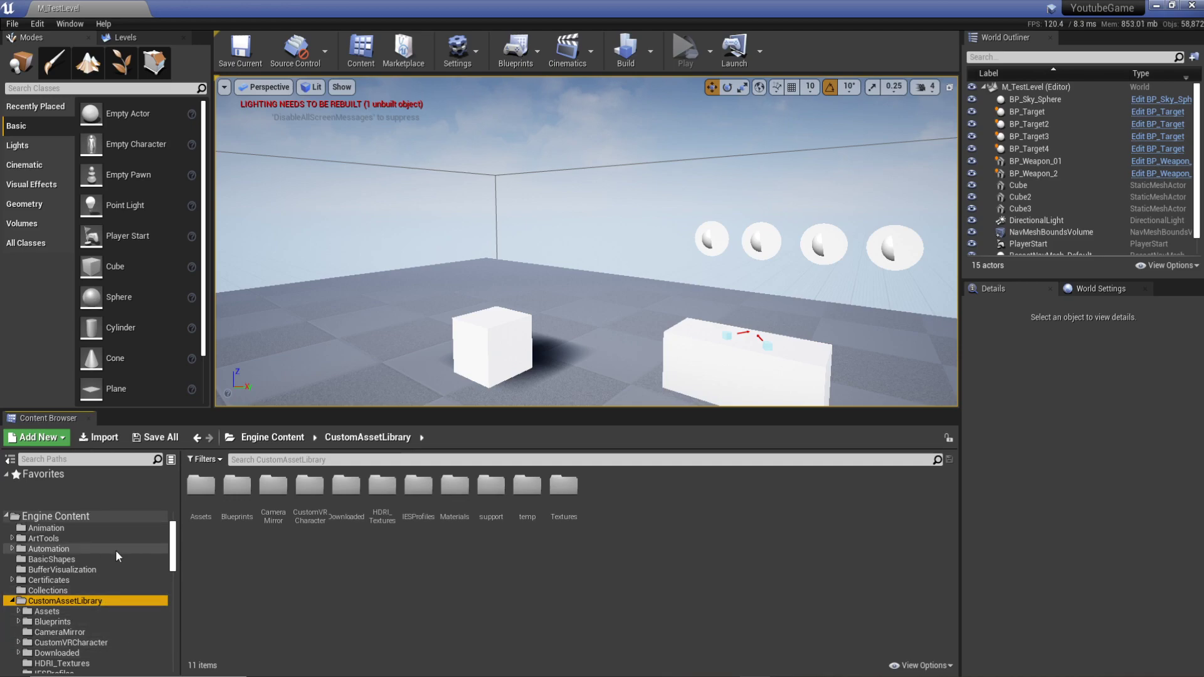
pyautogui.scroll(2, 102, 545)
pyautogui.click(100, 565)
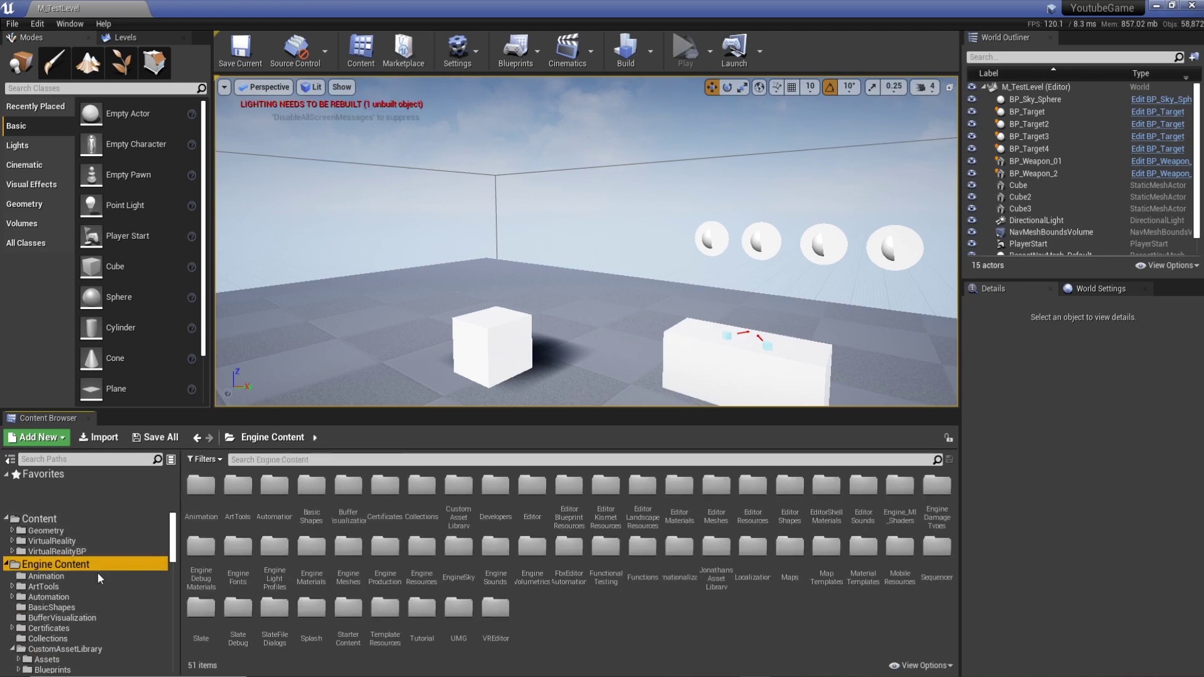
pyautogui.doubleClick(461, 483)
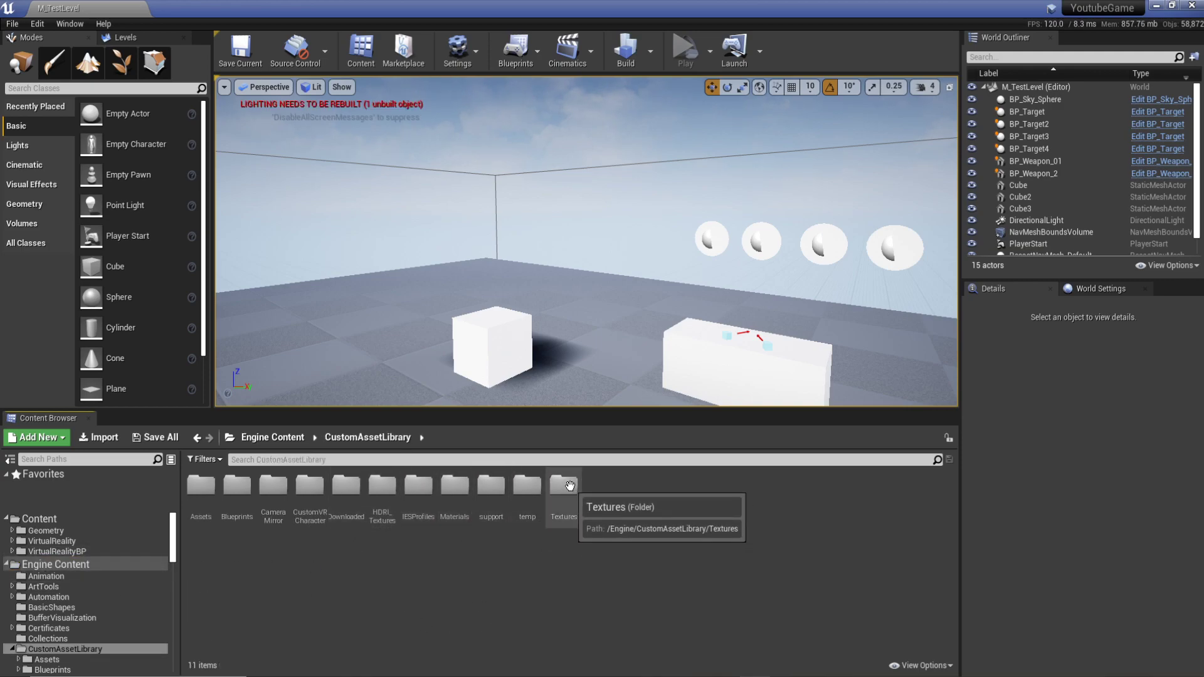
pyautogui.doubleClick(456, 489)
pyautogui.click(368, 437)
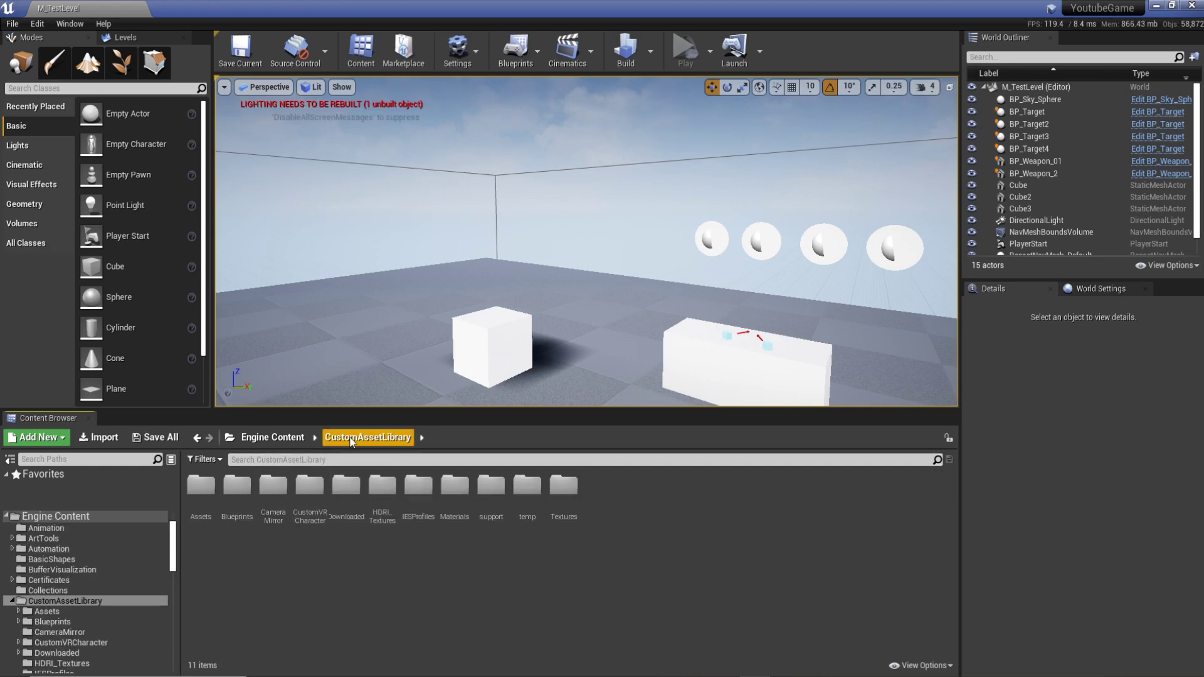
pyautogui.doubleClick(560, 490)
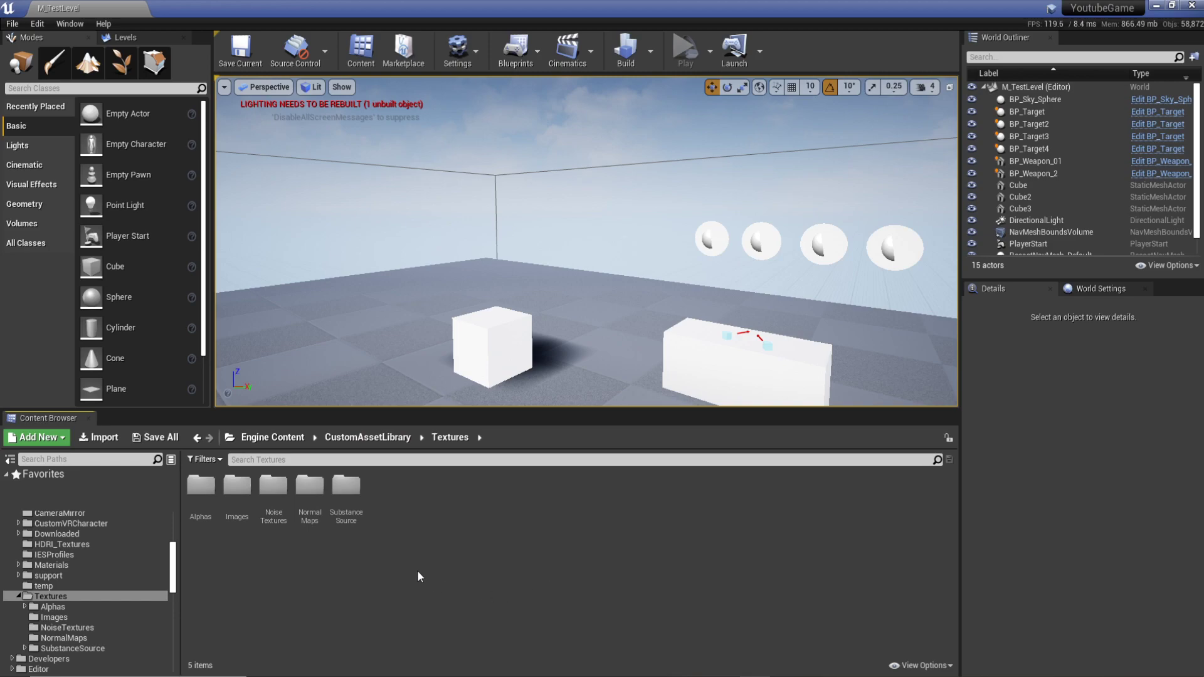
pyautogui.doubleClick(355, 491)
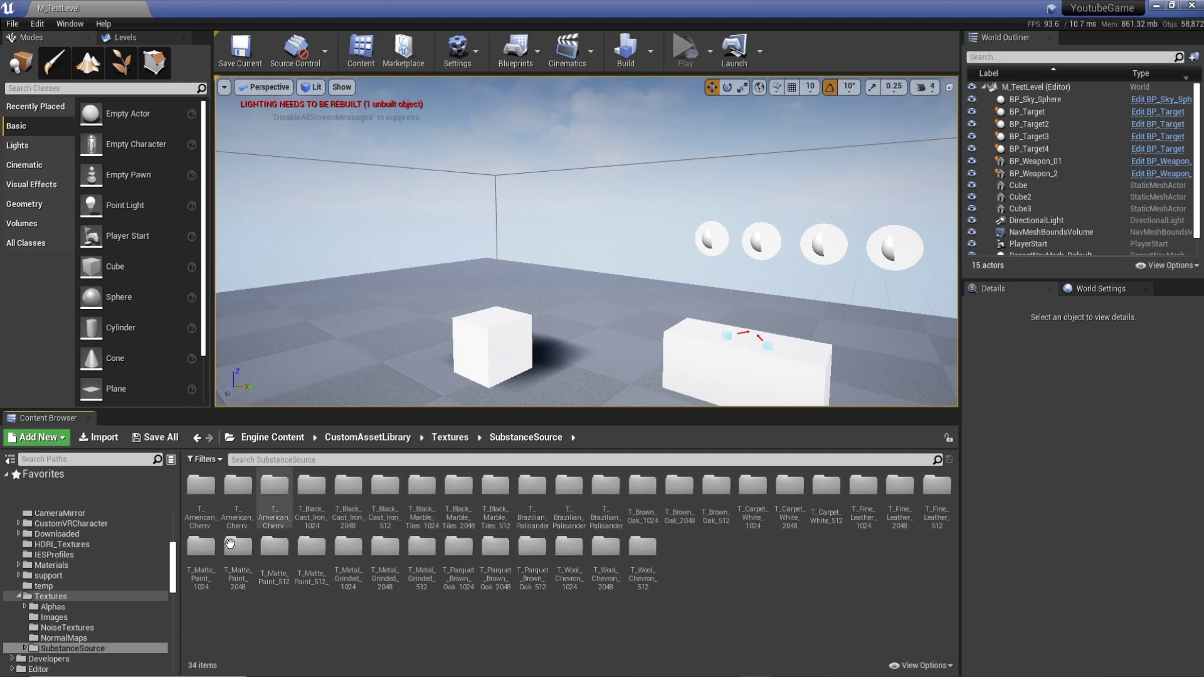
# - Open the MI_Black_Cast_Iron_01 material instance from the Materials folder
pyautogui.click(51, 565)
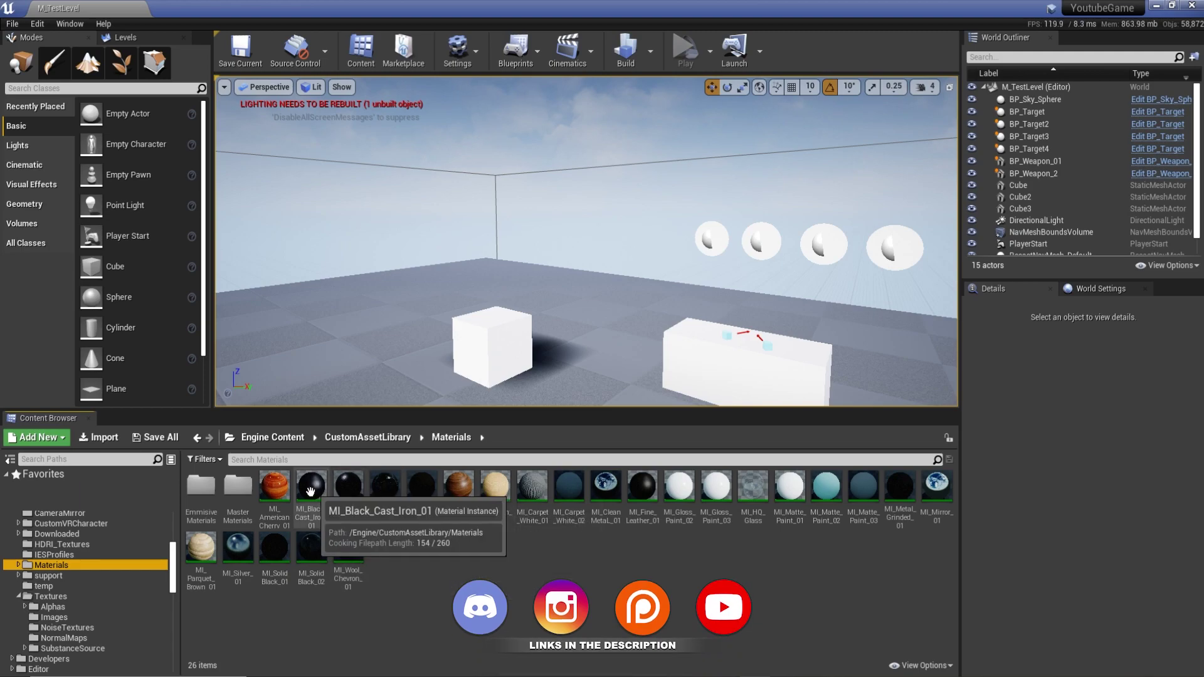
pyautogui.doubleClick(238, 487)
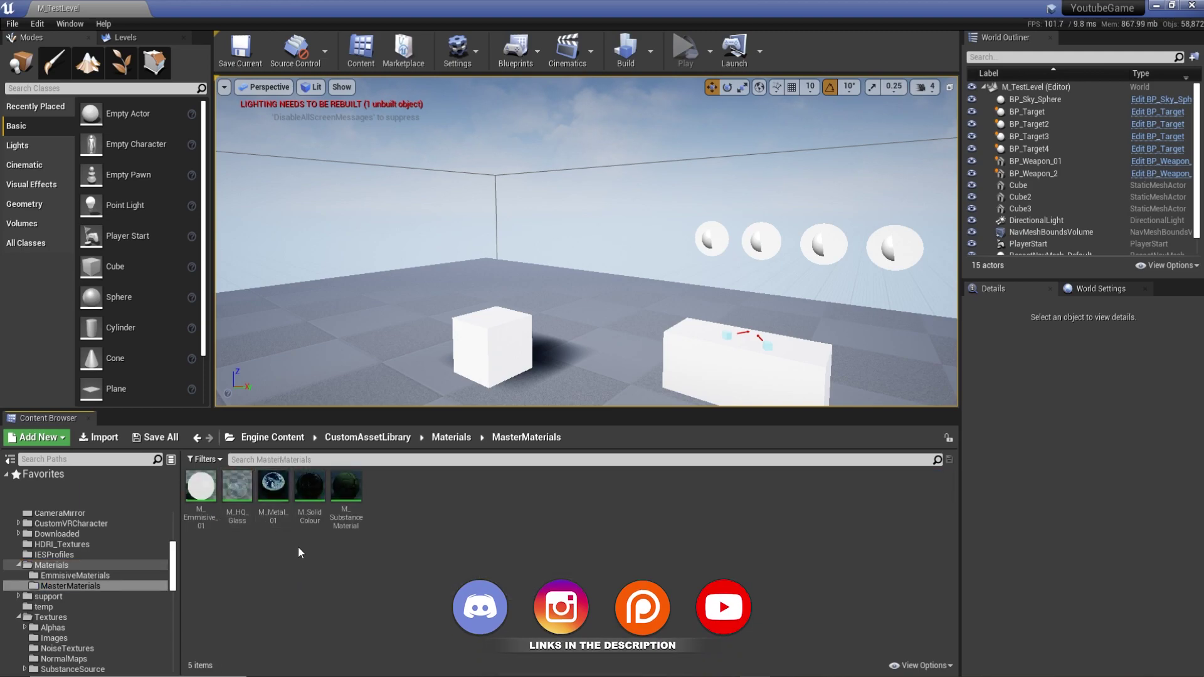
pyautogui.click(451, 437)
pyautogui.doubleClick(311, 487)
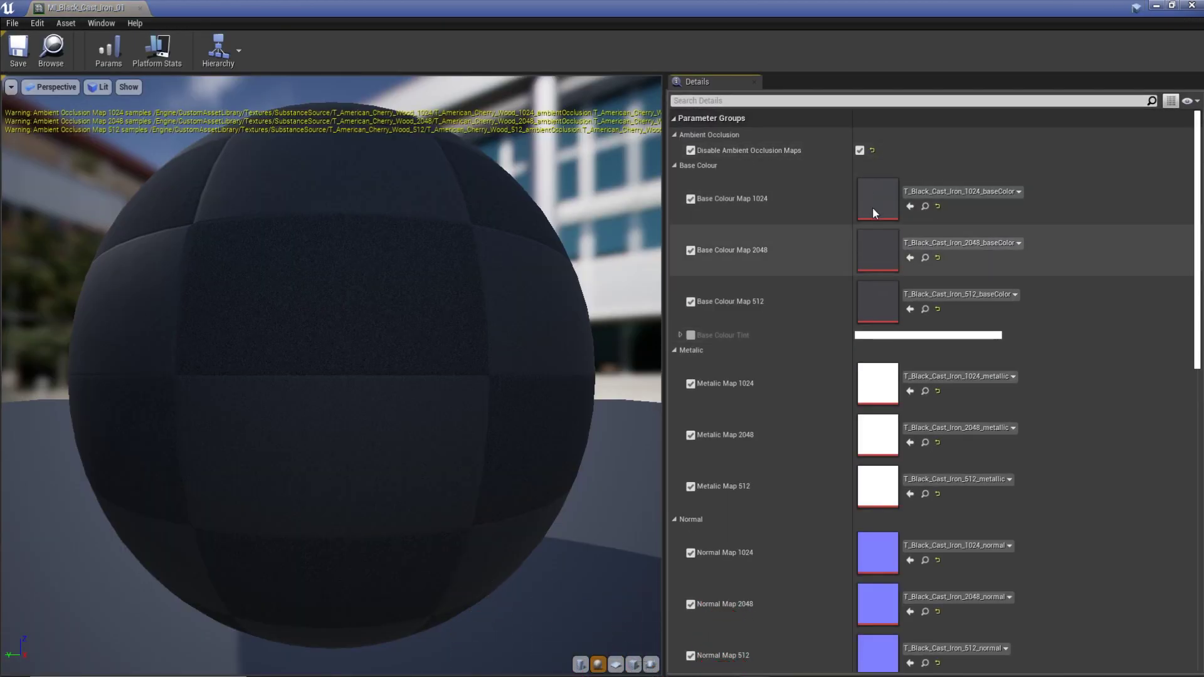
pyautogui.scroll(-10, 809, 299)
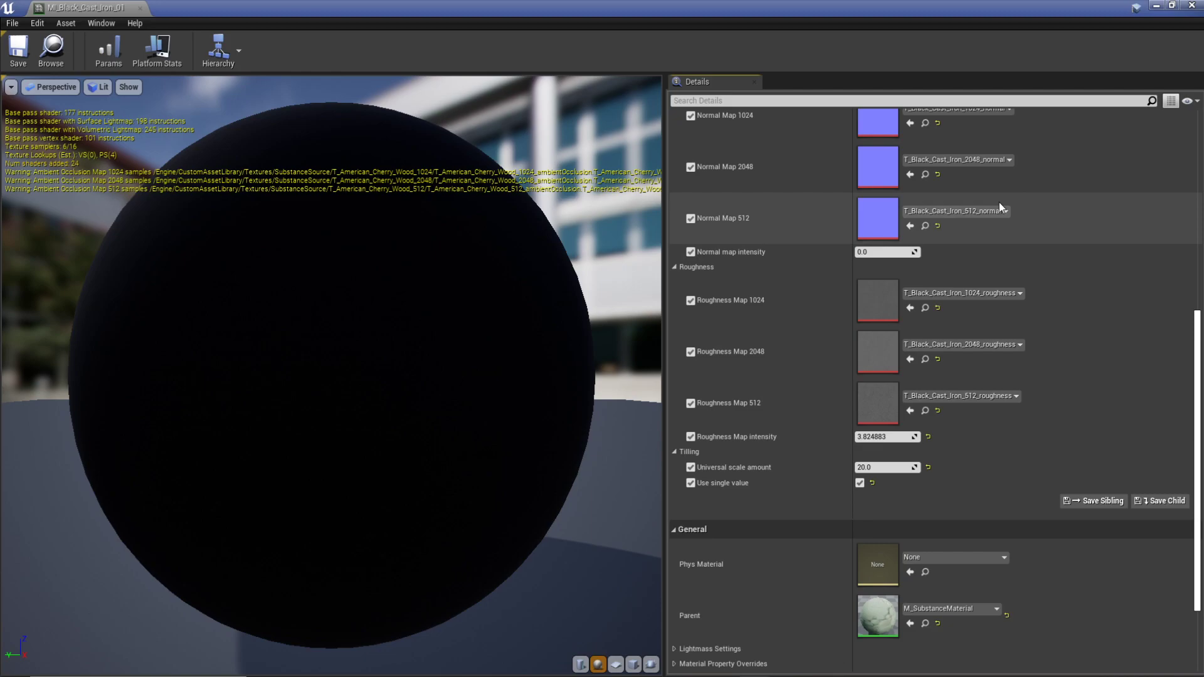
pyautogui.scroll(3, 1002, 501)
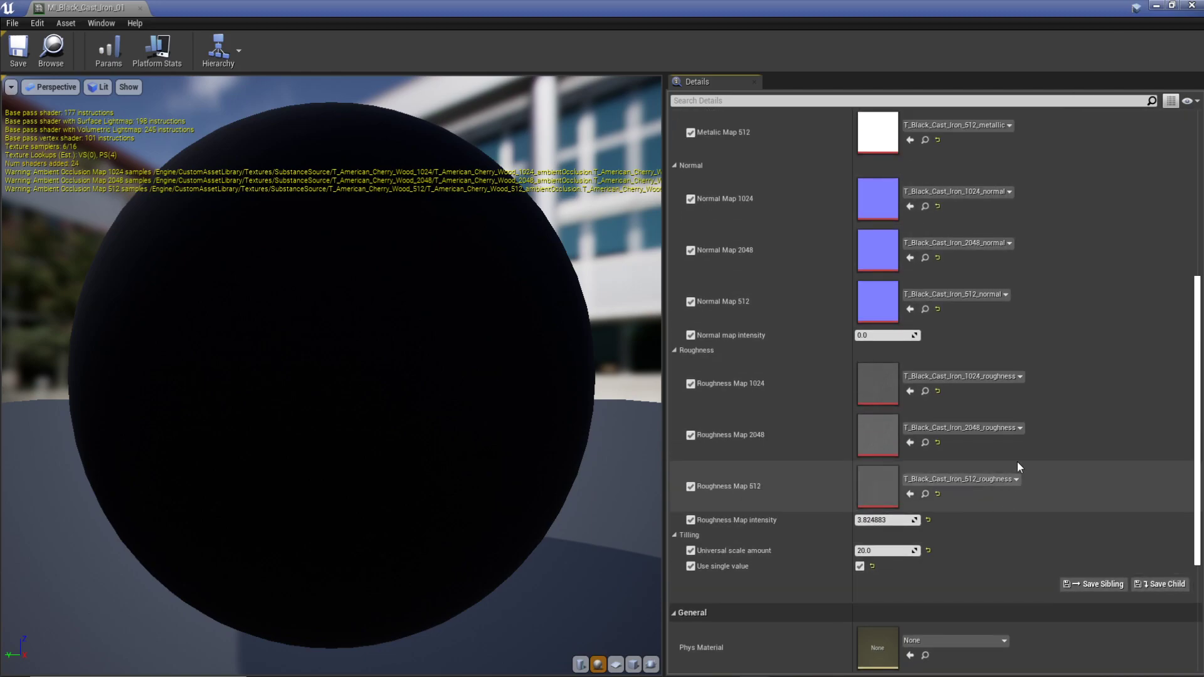
pyautogui.scroll(2, 1041, 452)
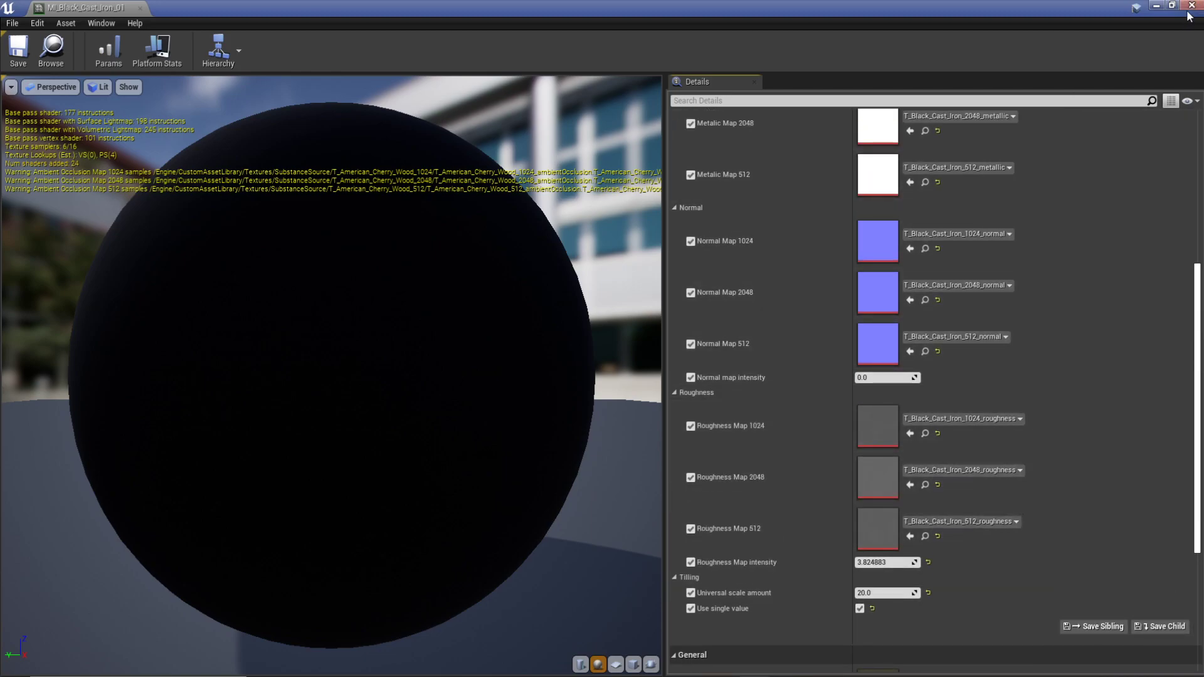
# - Close the material editor and preview T_Black_Cast_Iron_2048_baseColor from Textures > SubstanceSource
pyautogui.click(1191, 5)
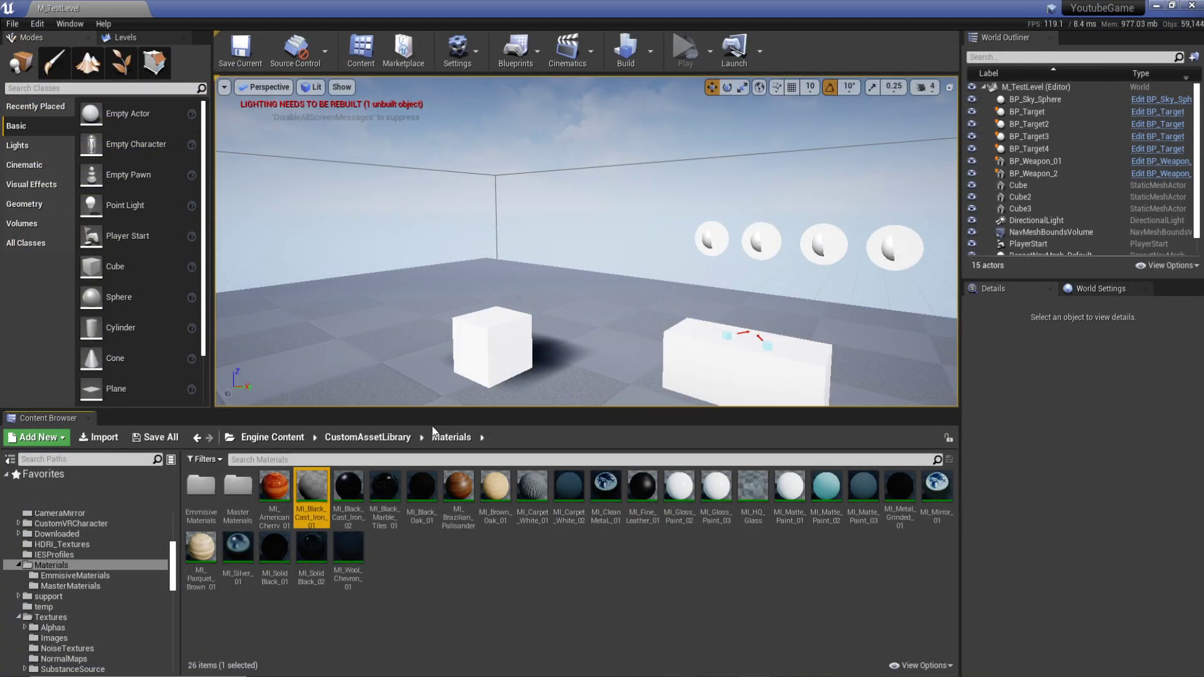
pyautogui.click(368, 438)
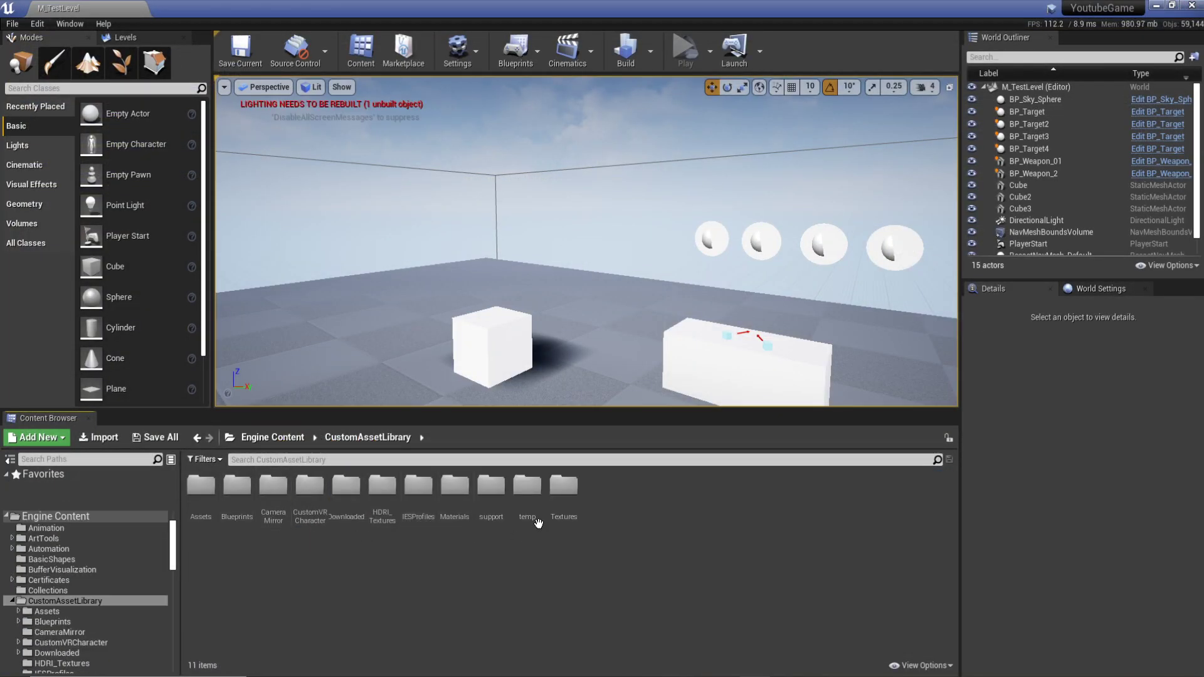
pyautogui.doubleClick(564, 489)
pyautogui.doubleClick(347, 486)
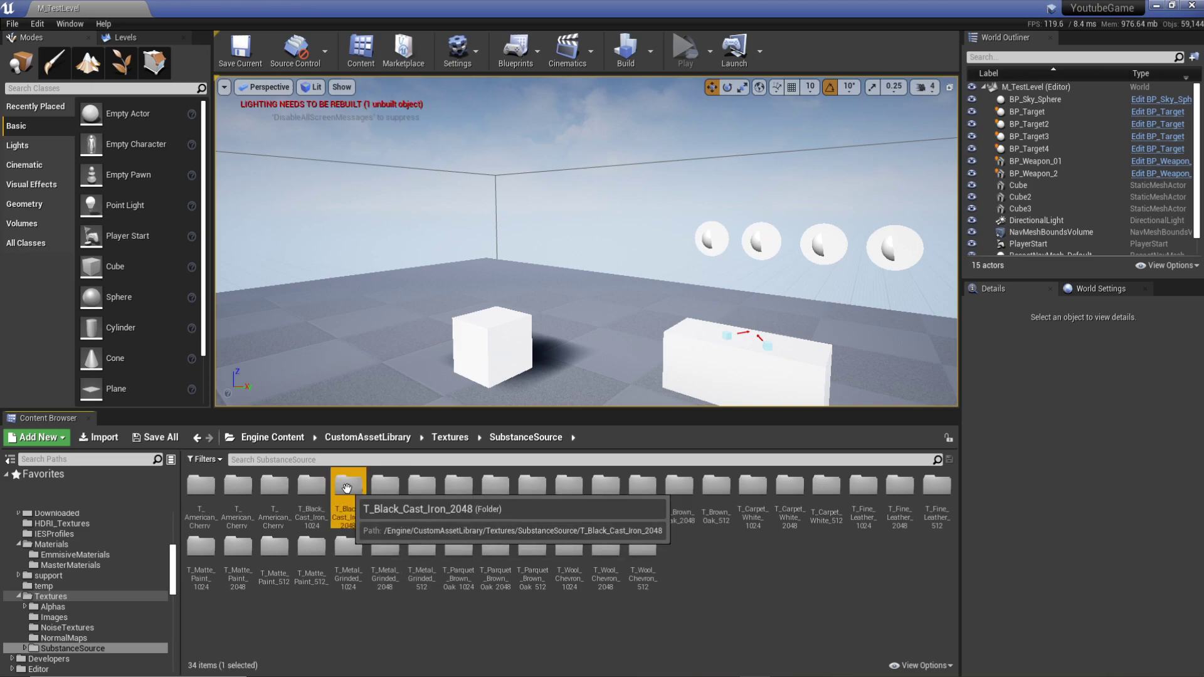
pyautogui.doubleClick(348, 488)
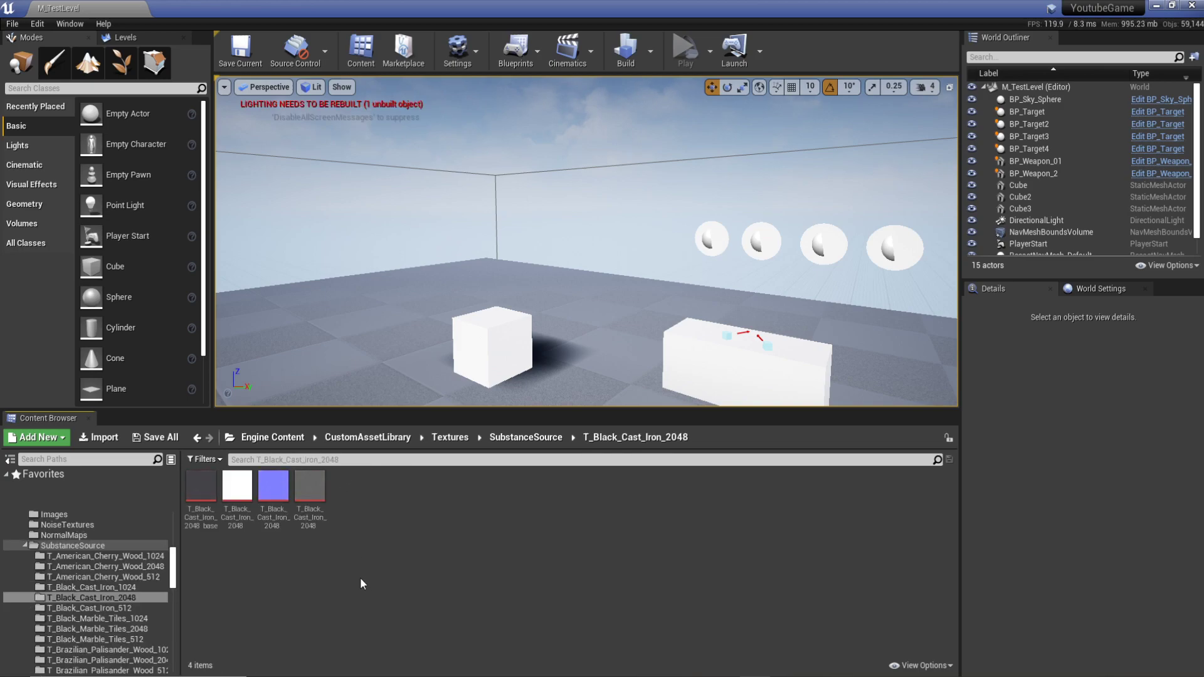
pyautogui.doubleClick(203, 492)
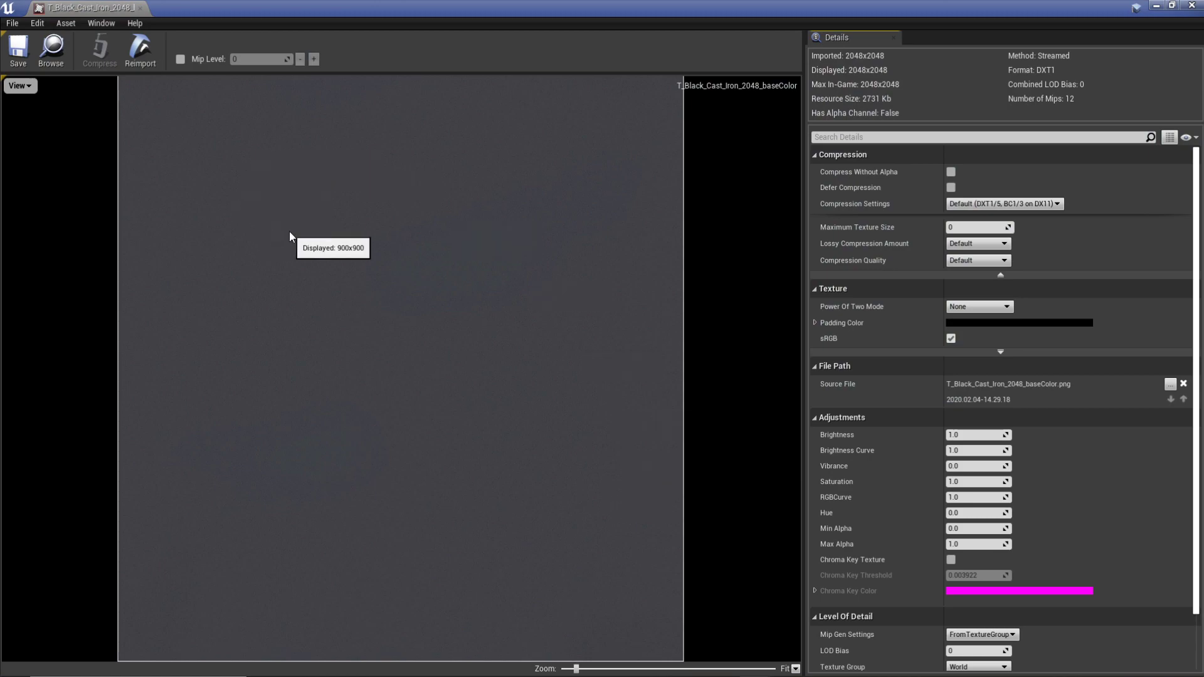
pyautogui.click(142, 9)
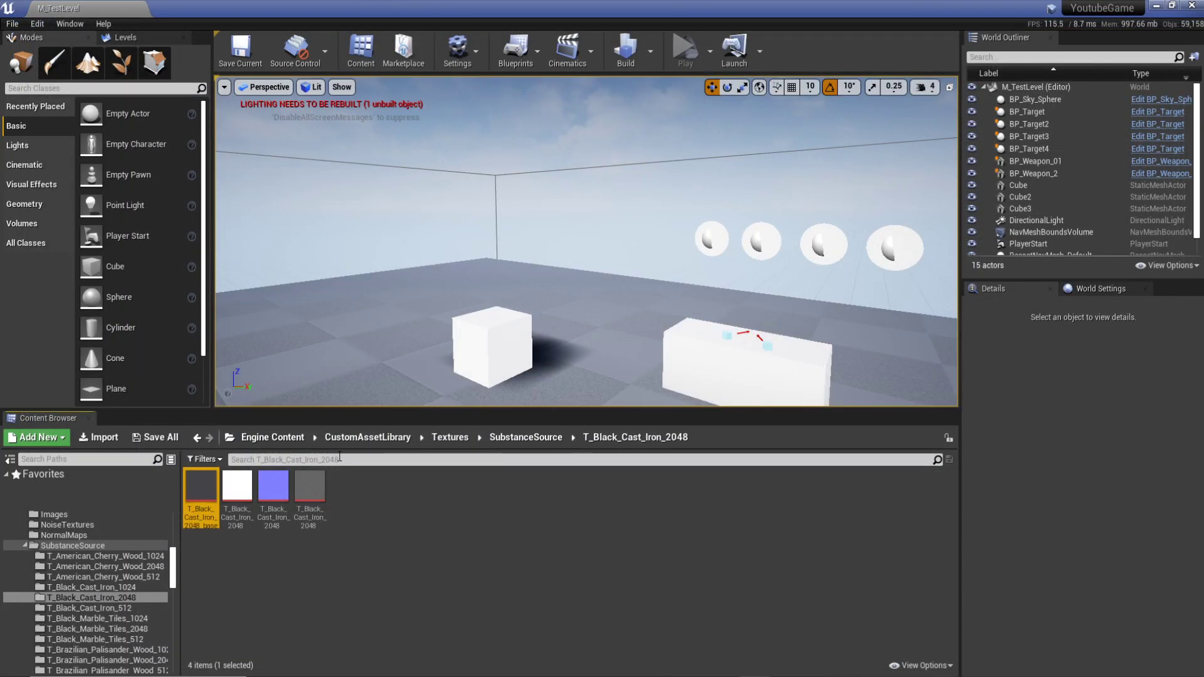
# - Go back to Textures, open the NoiseTextures folder, and select T_Noise_08
pyautogui.click(524, 438)
pyautogui.click(466, 439)
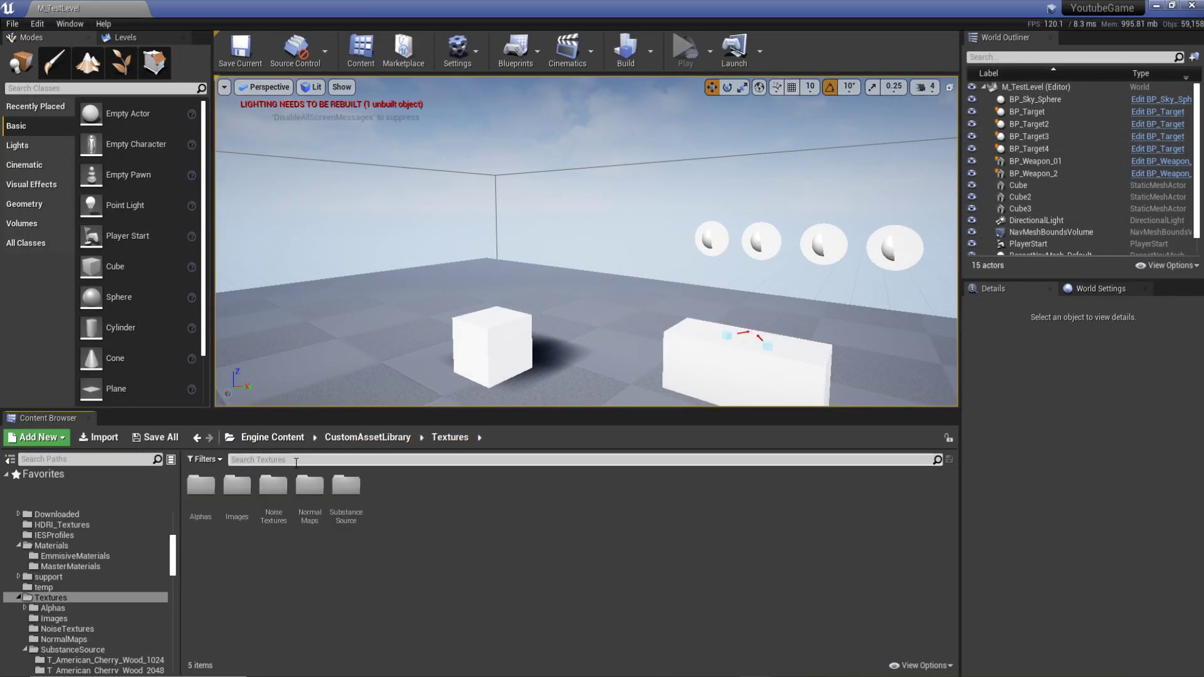
pyautogui.click(281, 487)
pyautogui.doubleClick(281, 488)
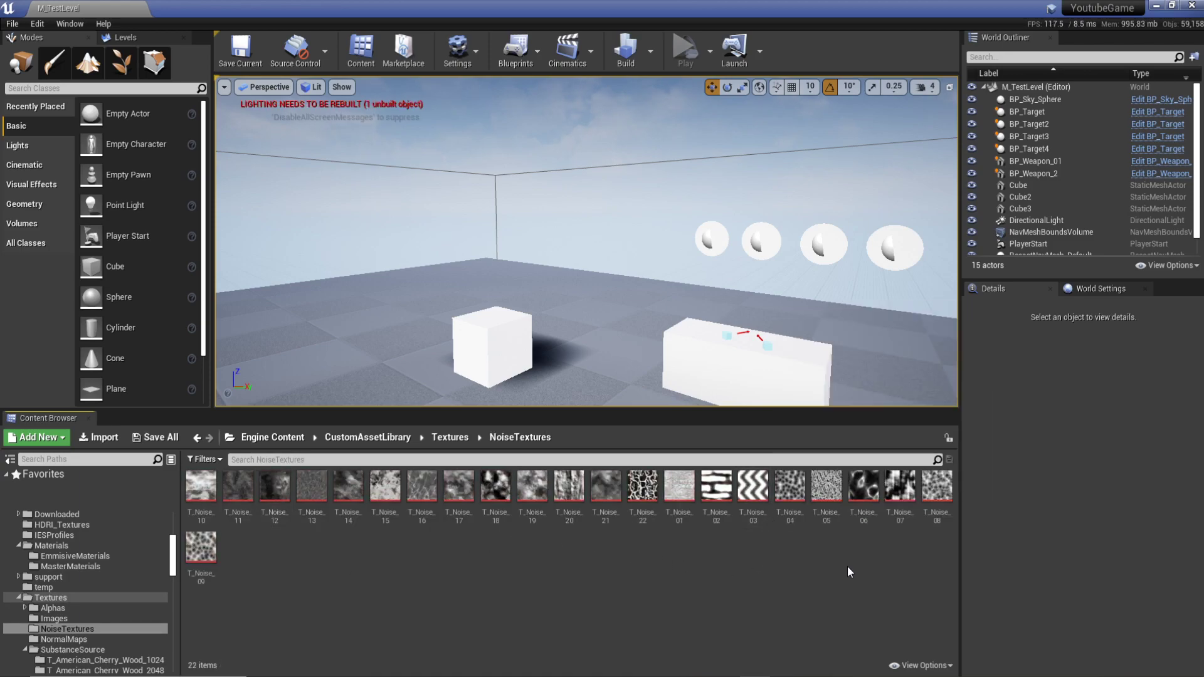
pyautogui.click(939, 487)
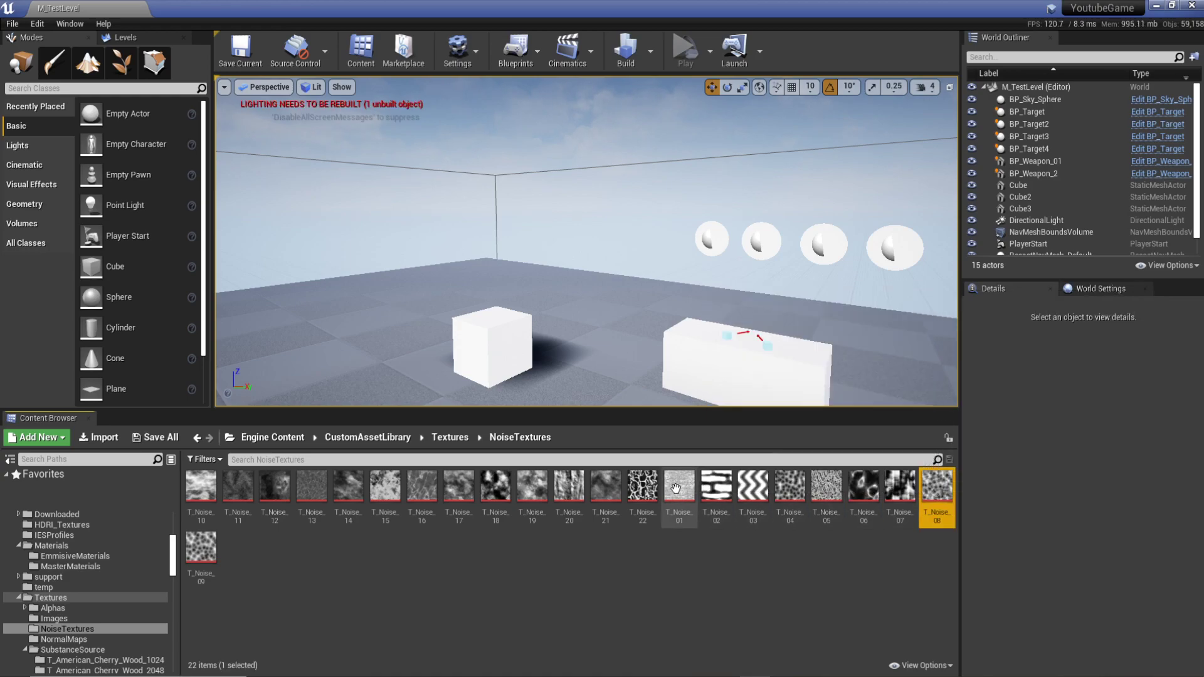
# - Open T_Noise_09 in the texture editor and expand Compression's advanced settings to show Maximum Texture Size
pyautogui.click(209, 545)
pyautogui.doubleClick(209, 545)
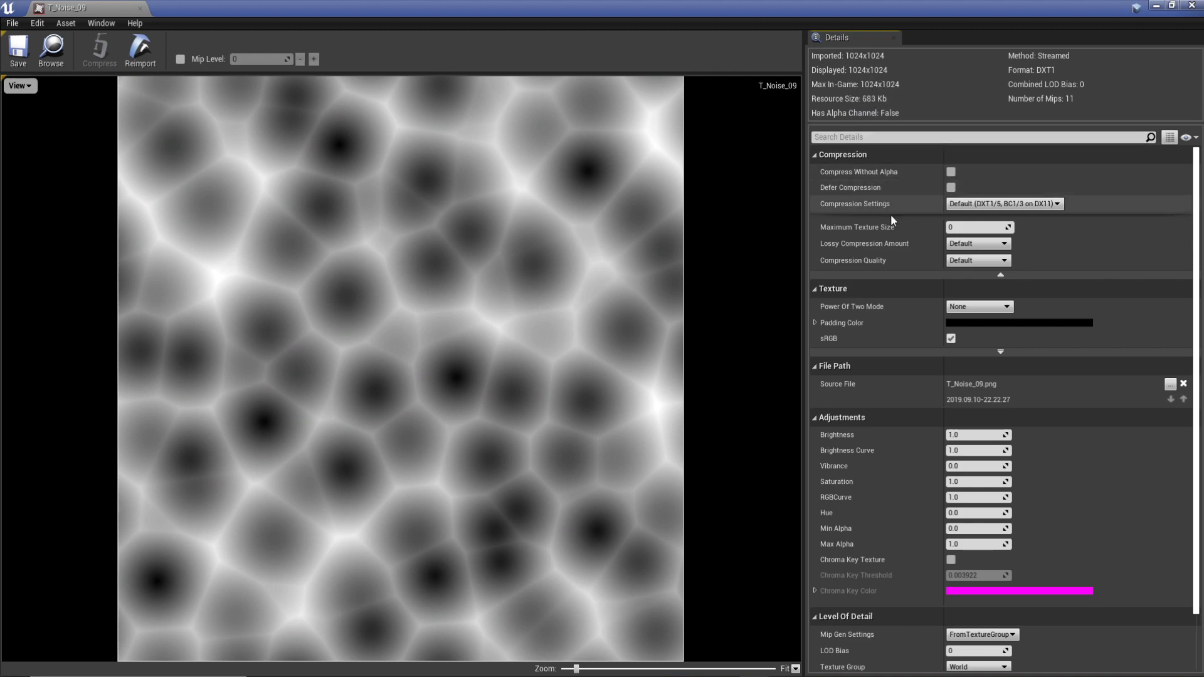
pyautogui.click(1001, 276)
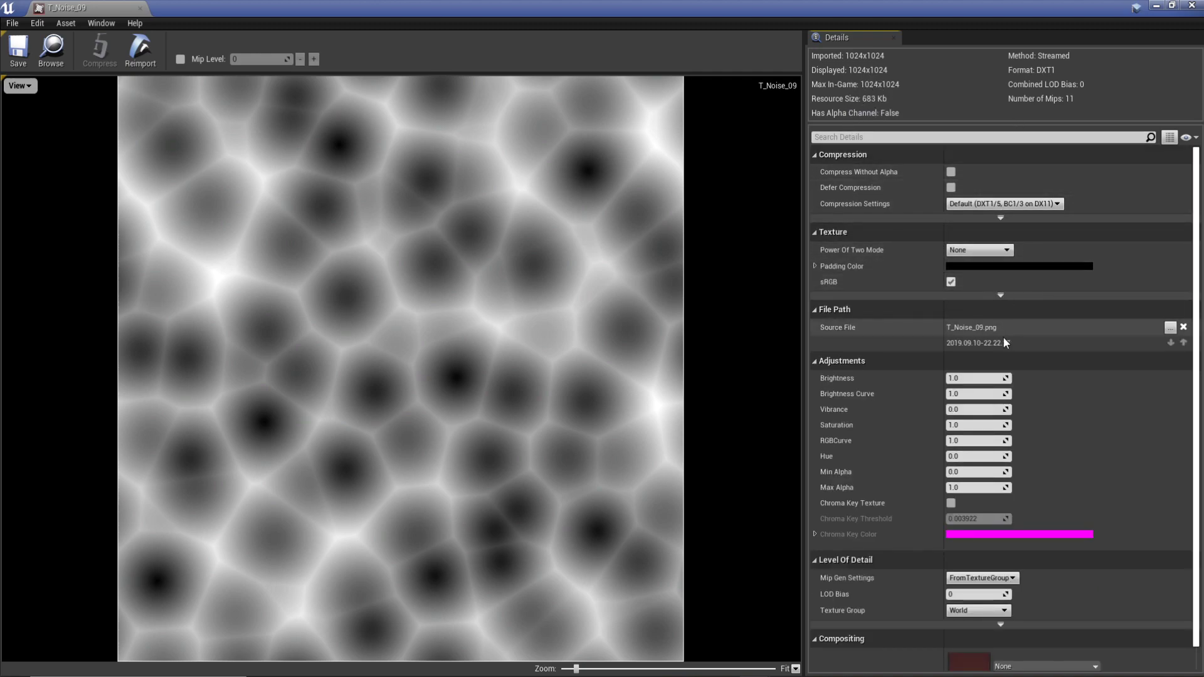
pyautogui.click(1001, 218)
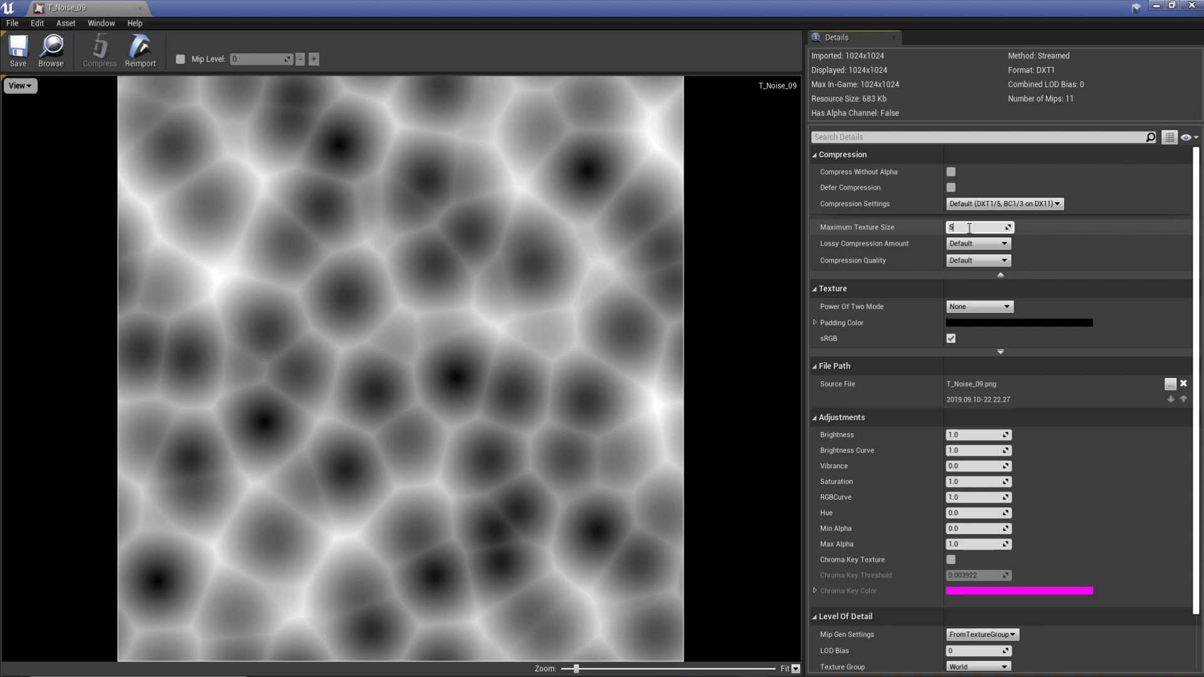
# - Try Maximum Texture Size values of 512, 0, 512, then 0 again
pyautogui.press('Return')
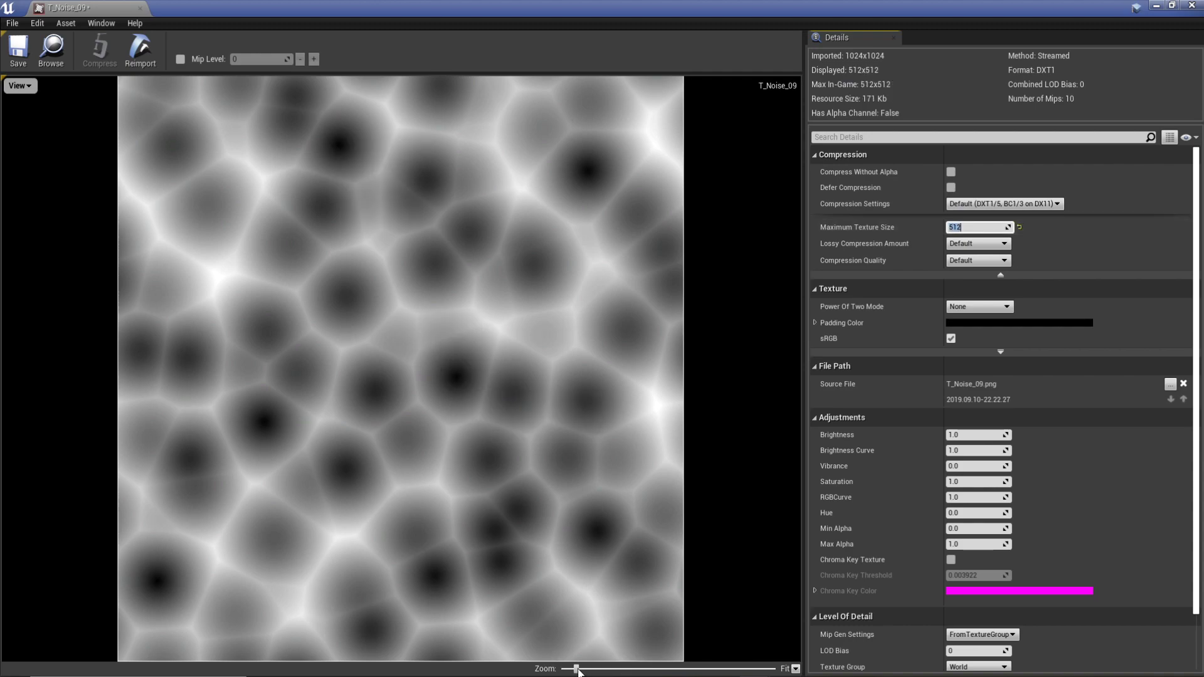
pyautogui.moveTo(577, 670); pyautogui.dragTo(643, 656)
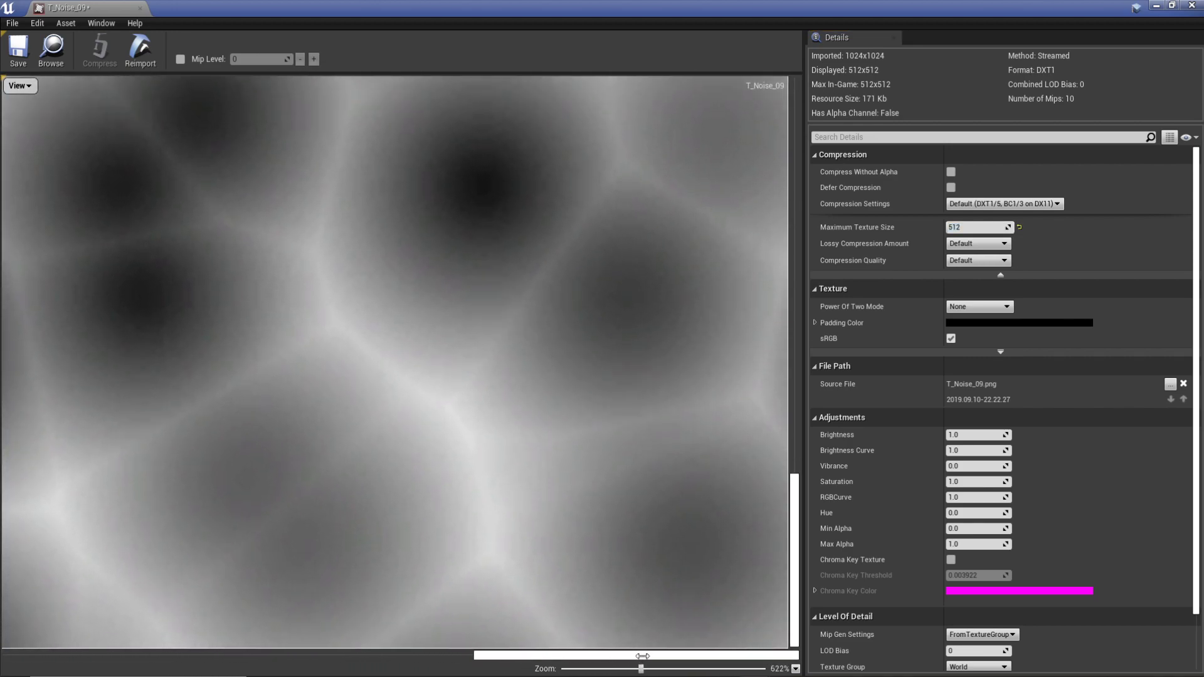
pyautogui.scroll(2, 556, 188)
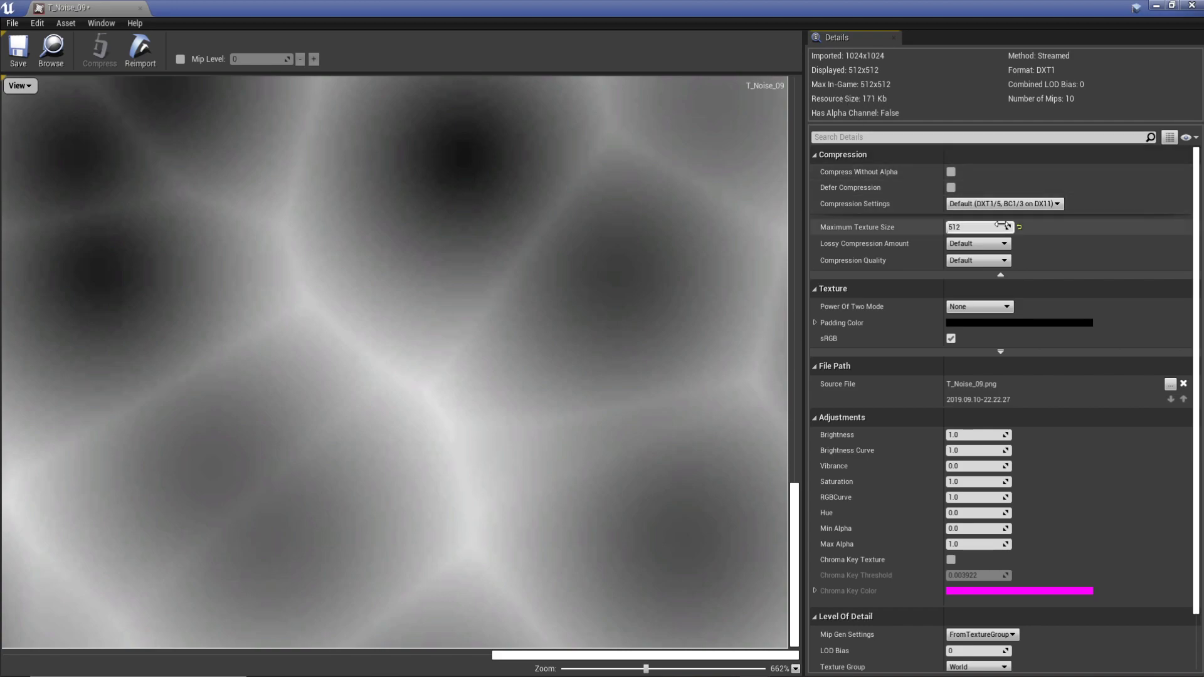
pyautogui.click(979, 227)
pyautogui.write('0')
pyautogui.press('Return')
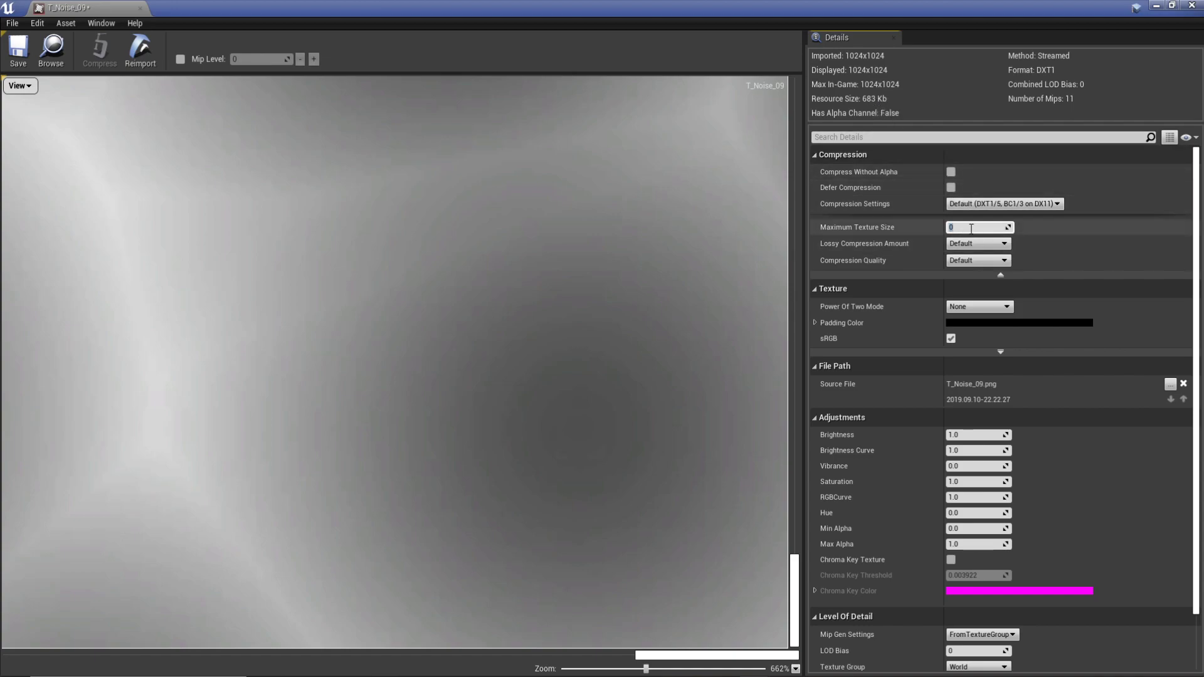
pyautogui.write('512')
pyautogui.press('Return')
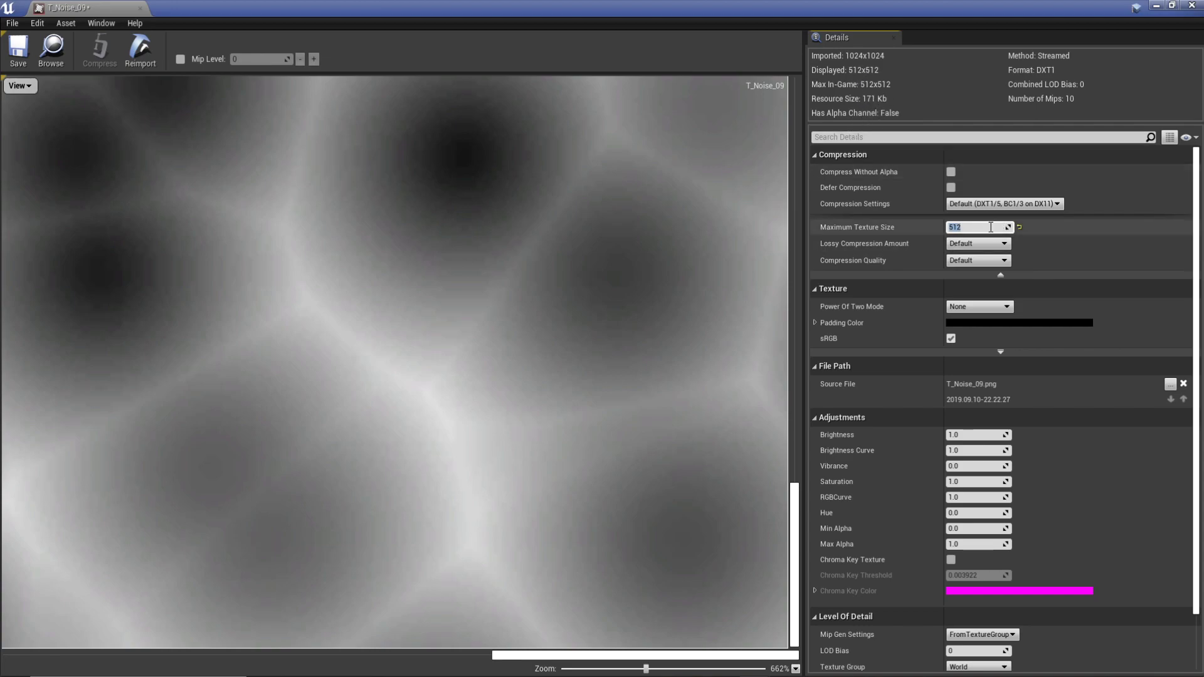
pyautogui.write('0')
pyautogui.press('Return')
# - Set Maximum Texture Size to 512, then 256, then 128, and save T_Noise_09
pyautogui.scroll(-5, 495, 354)
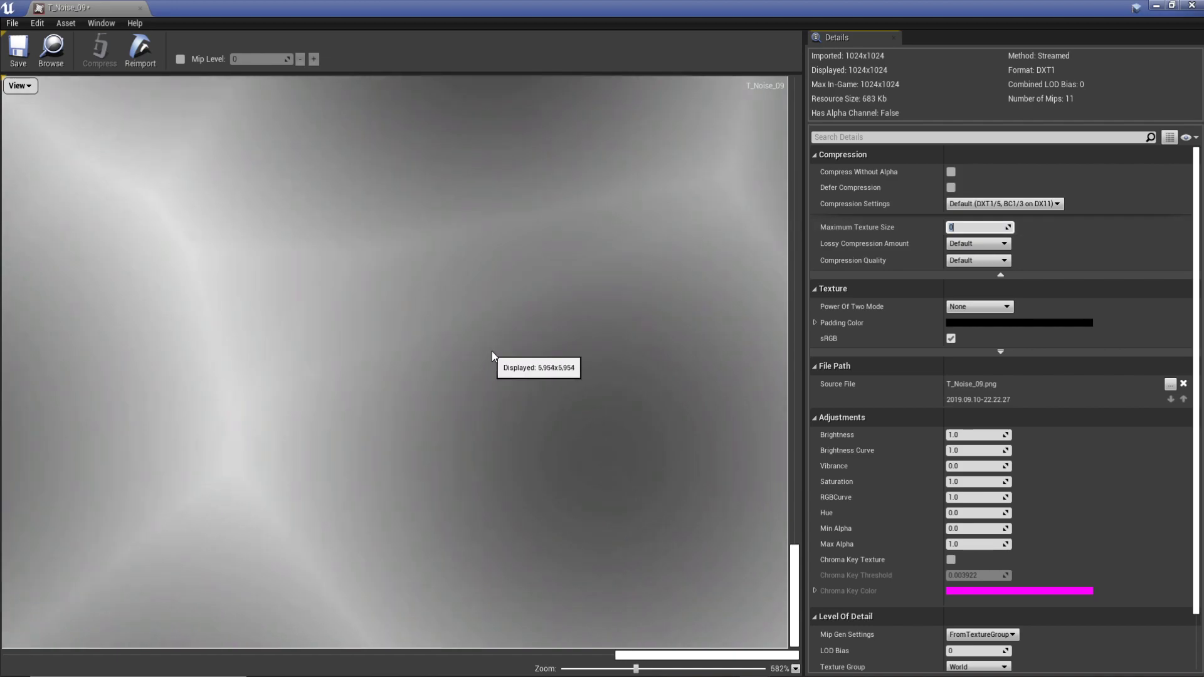
pyautogui.scroll(2, 552, 402)
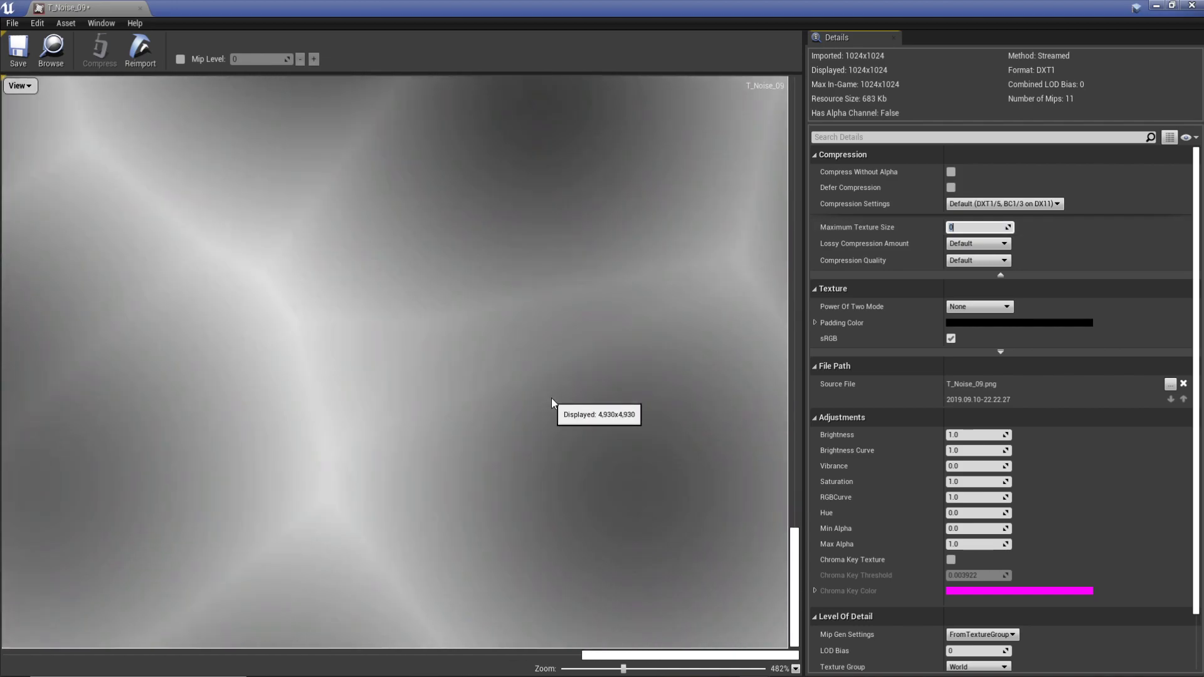
pyautogui.click(987, 227)
pyautogui.write('512')
pyautogui.press('Return')
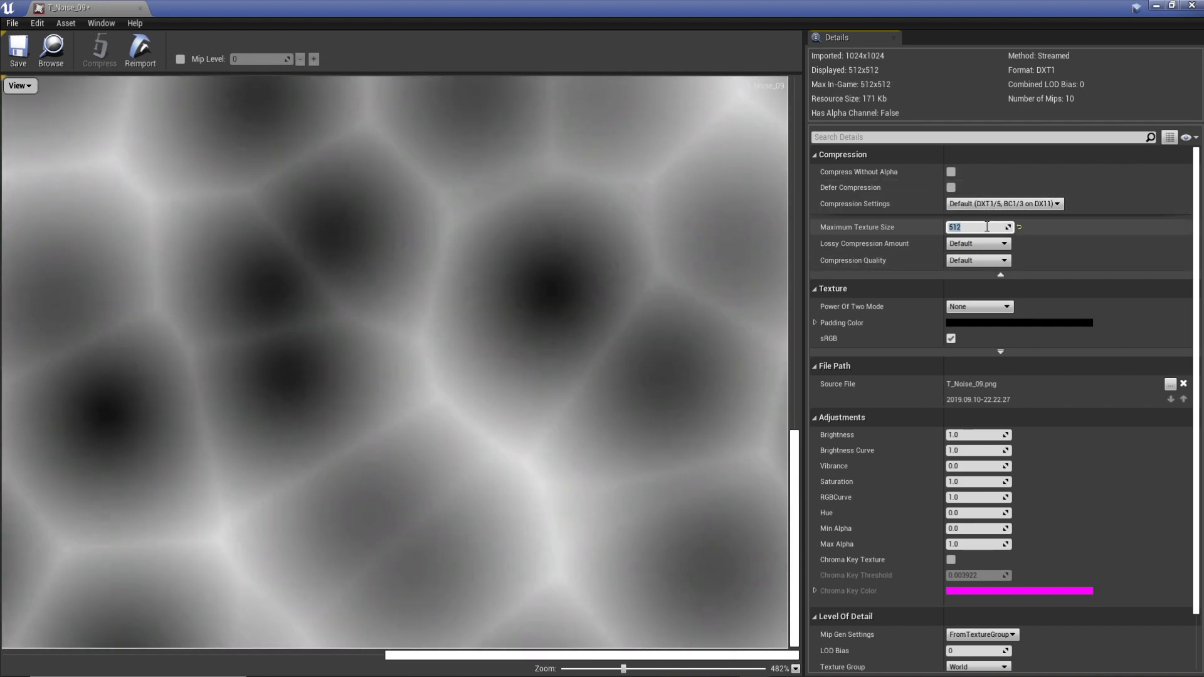
pyautogui.press('Return')
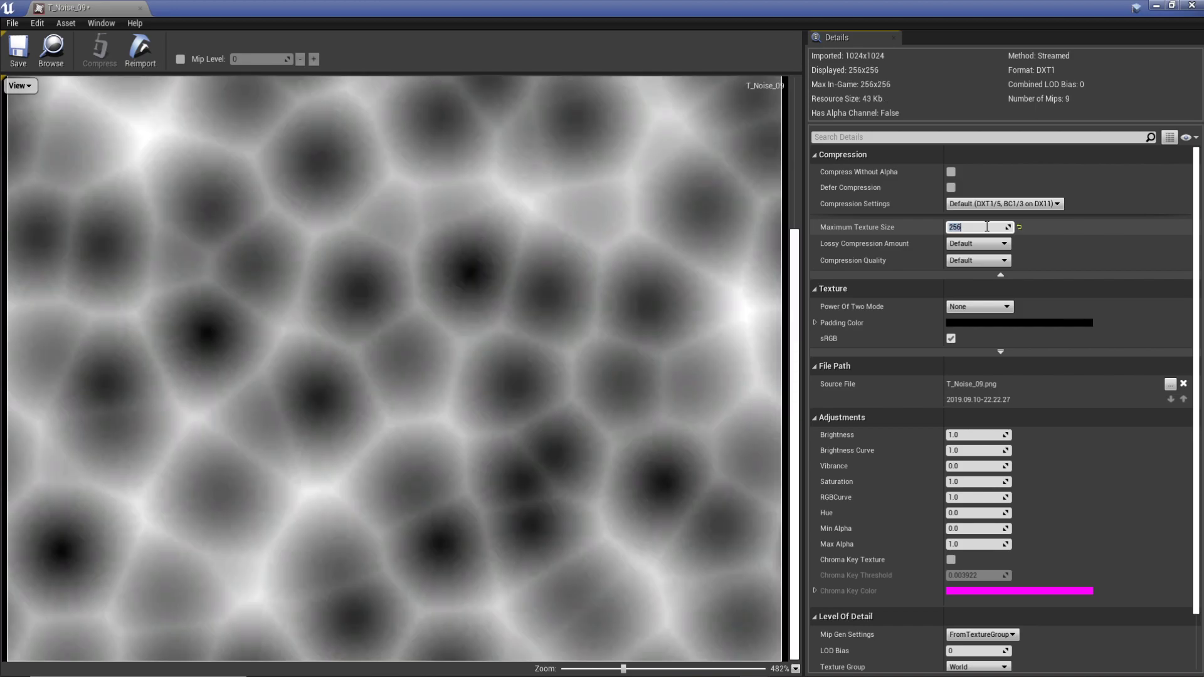
pyautogui.scroll(-3, 370, 333)
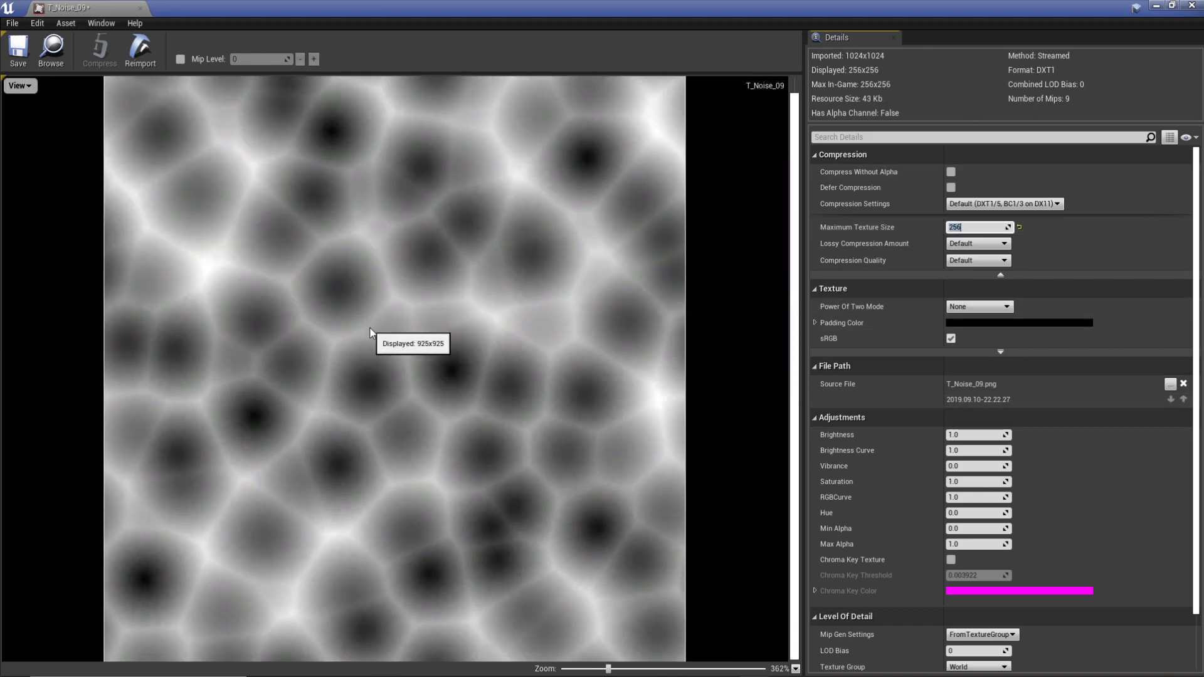
pyautogui.click(983, 226)
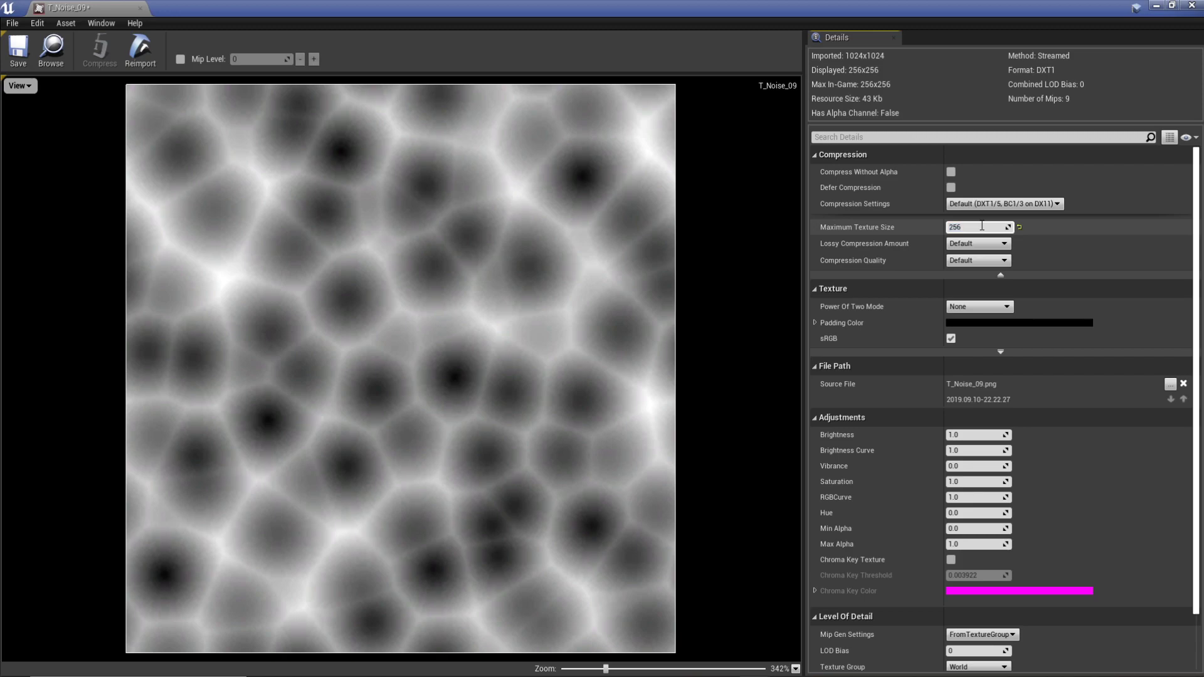
pyautogui.write('128')
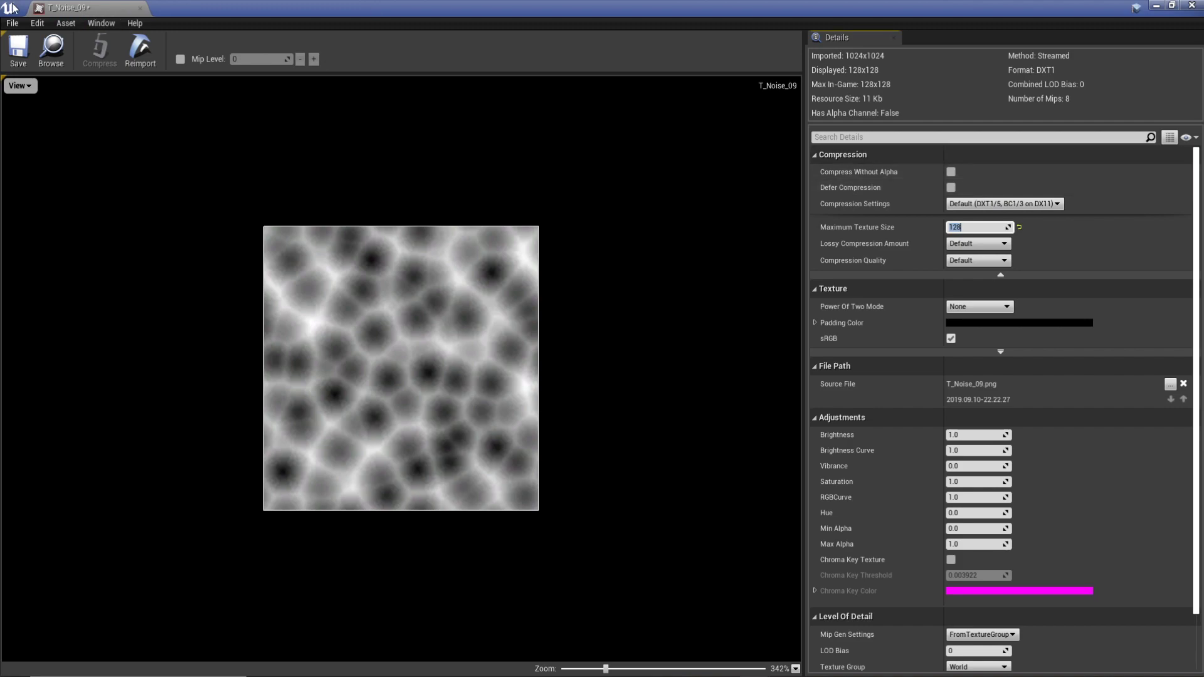
pyautogui.click(18, 50)
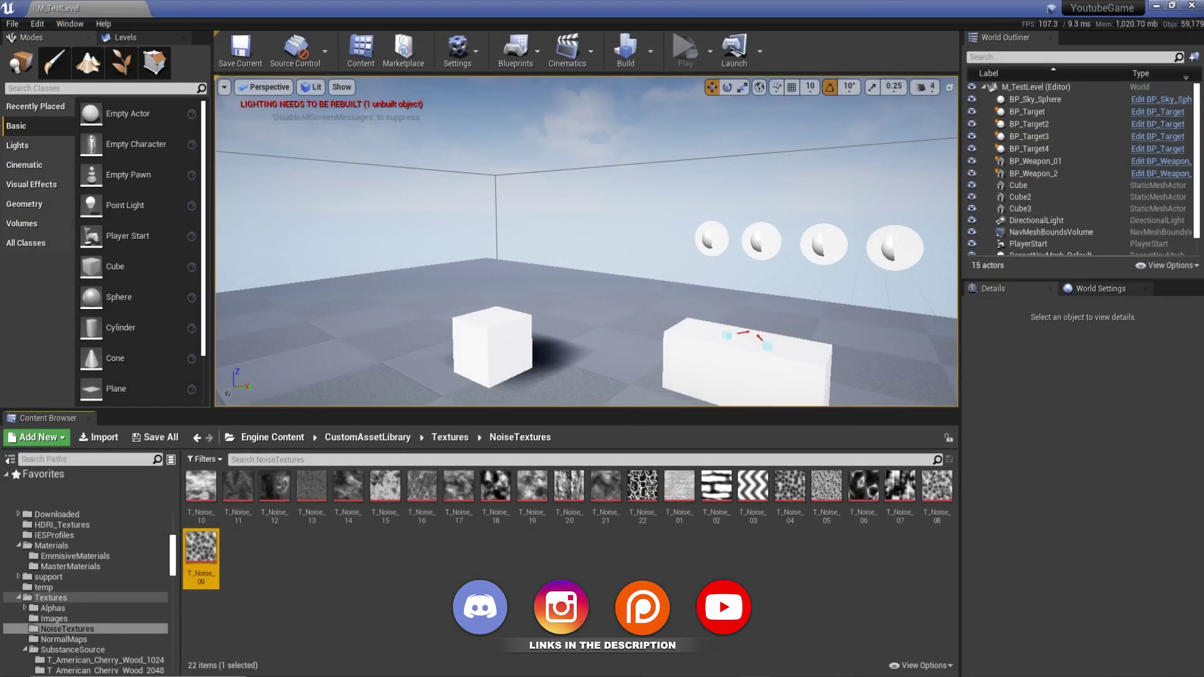
pyautogui.click(602, 552)
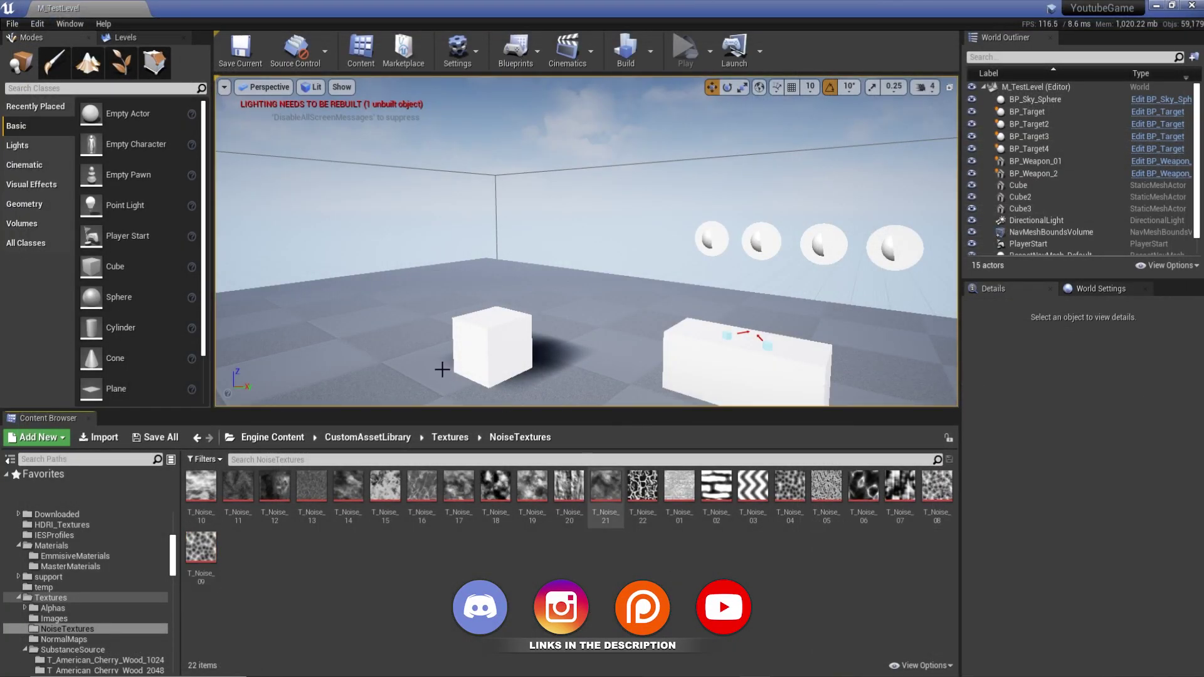
pyautogui.doubleClick(195, 552)
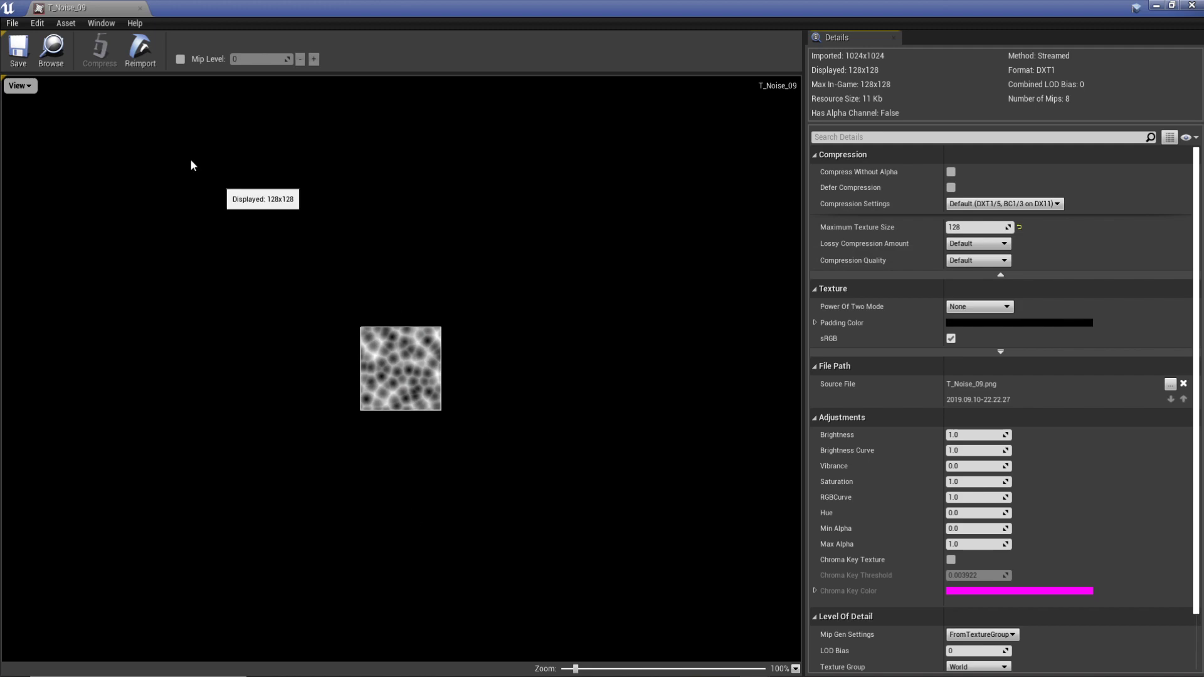
pyautogui.click(139, 7)
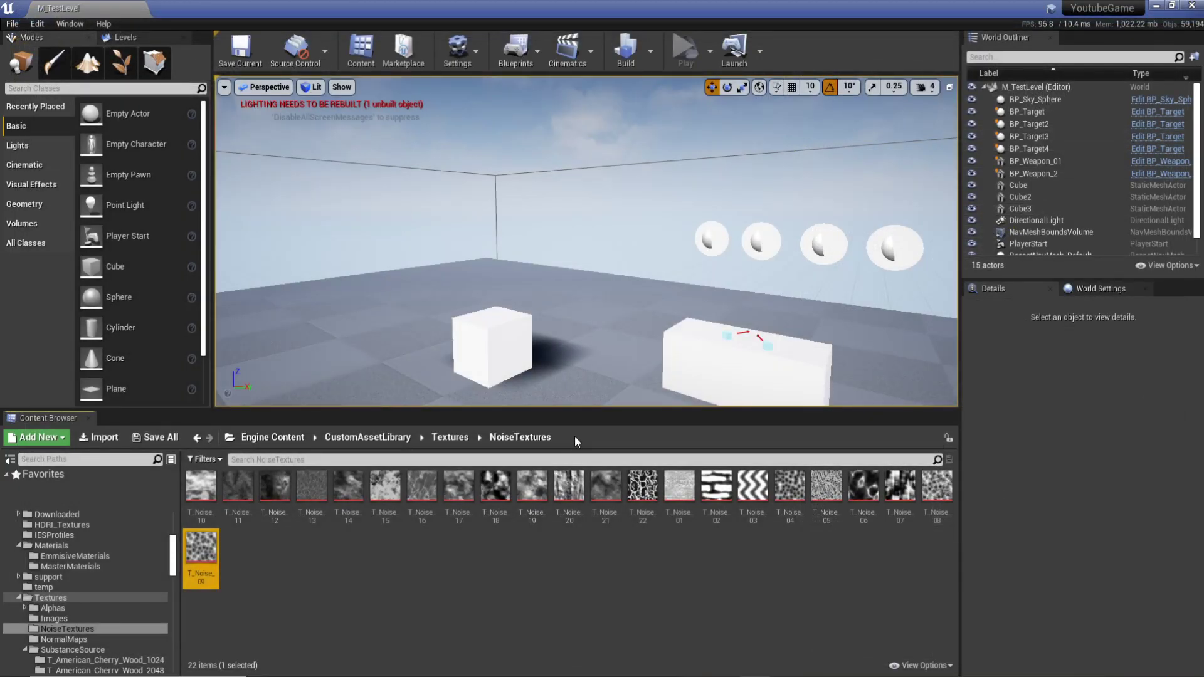
# - Reopen T_Noise_09 and set Maximum Texture Size to 0, leaving Compression Quality unchanged
pyautogui.doubleClick(200, 547)
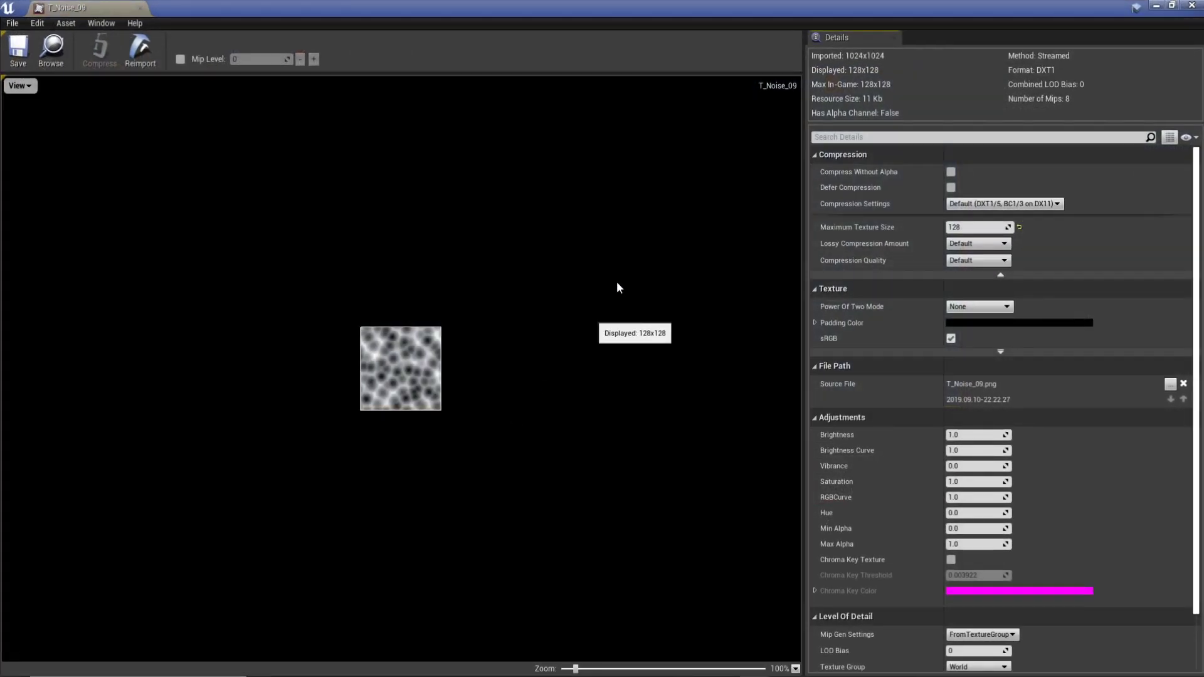
pyautogui.click(975, 227)
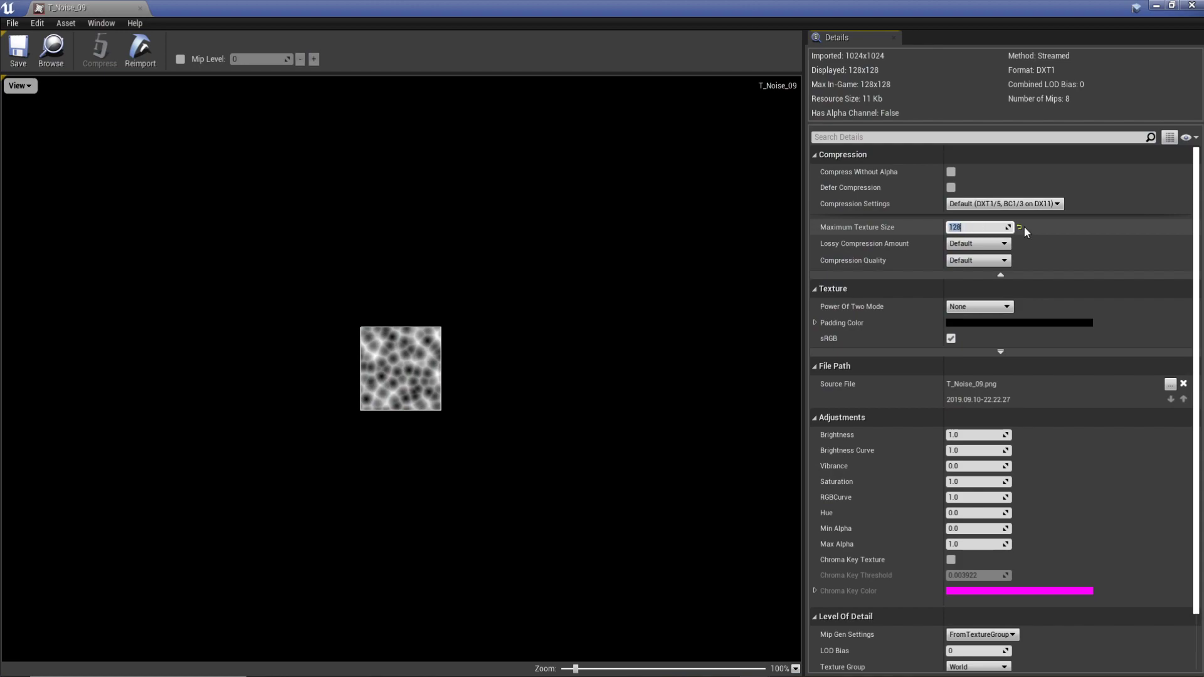
pyautogui.write('0')
pyautogui.press('Return')
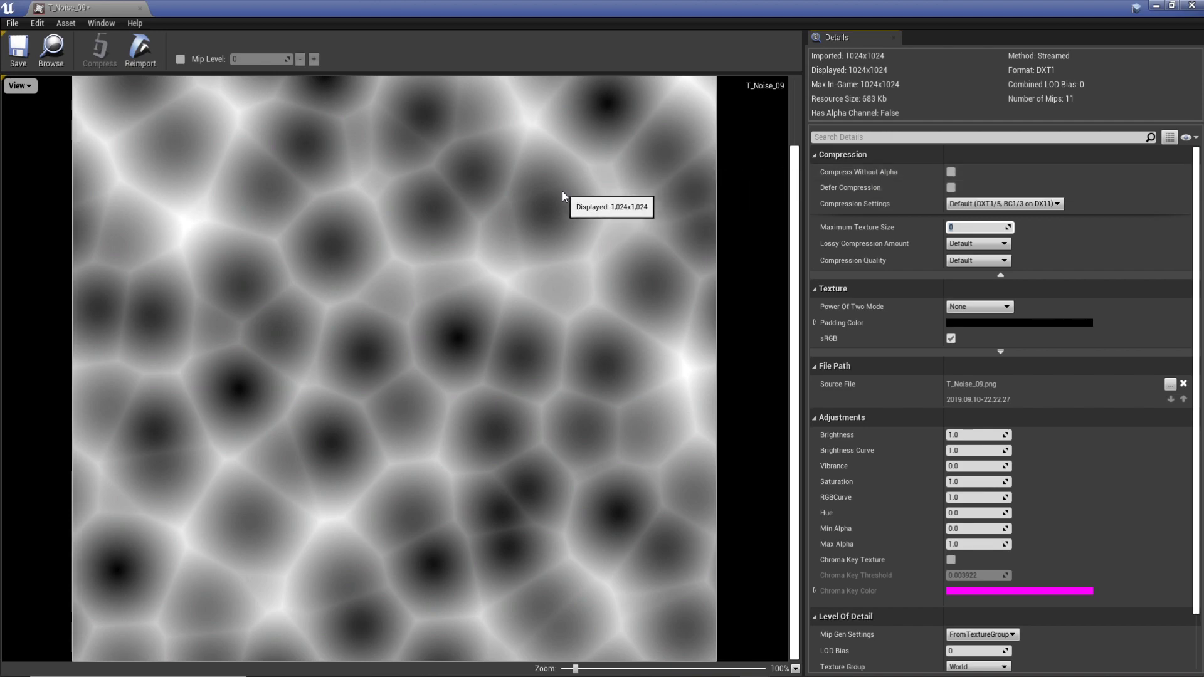
pyautogui.click(982, 265)
pyautogui.click(1108, 262)
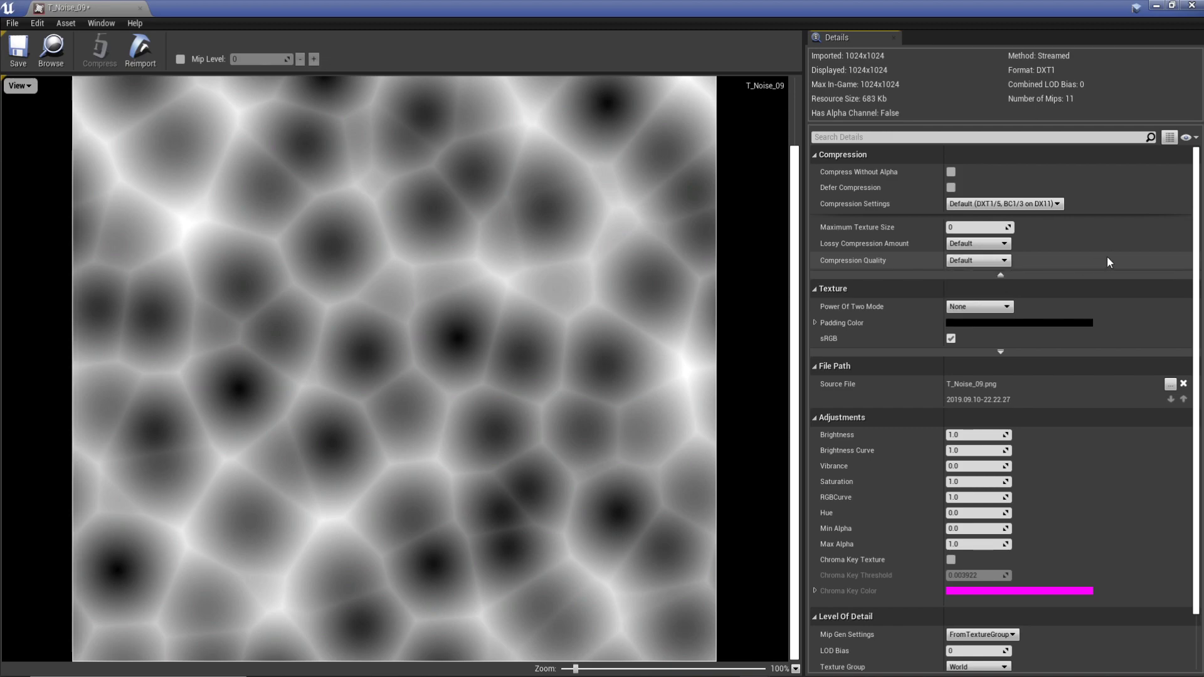